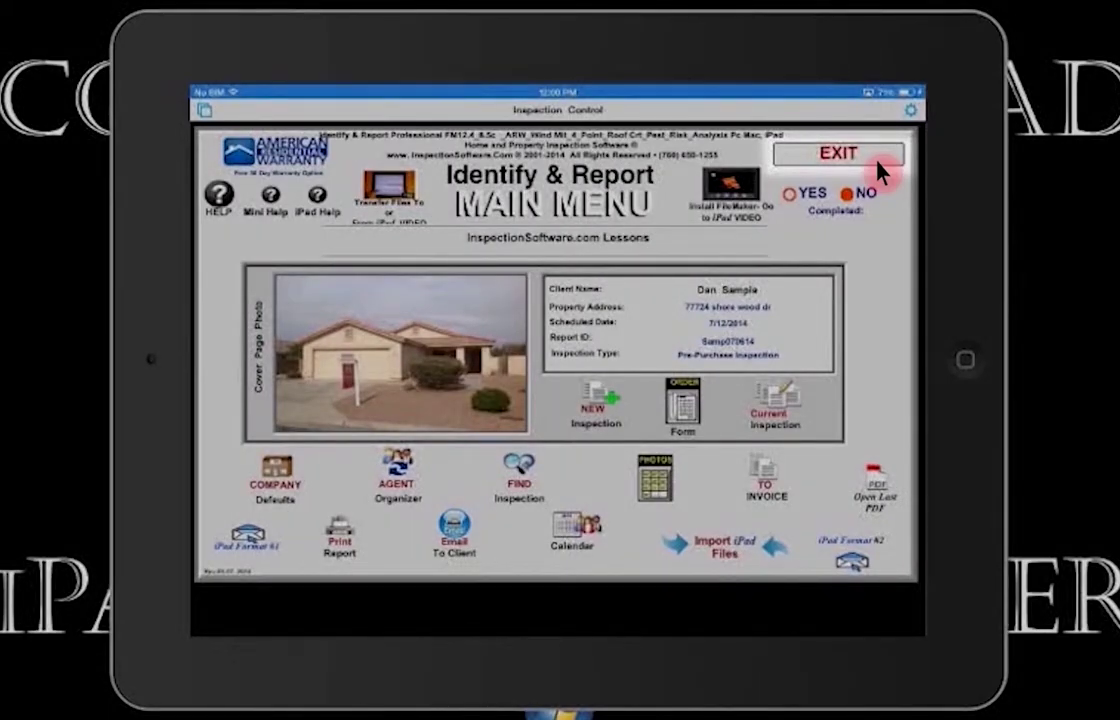
Exit Identify & Report on the iPad, backing up all files with the AUTOMATIC option
click(879, 168)
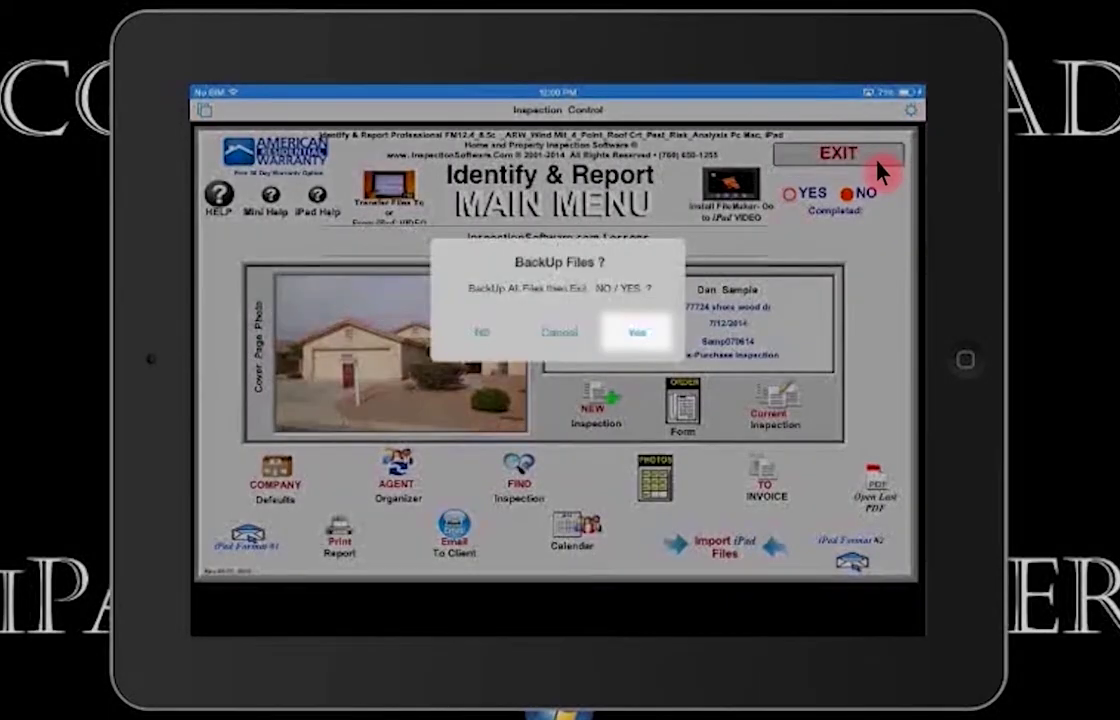
click(640, 340)
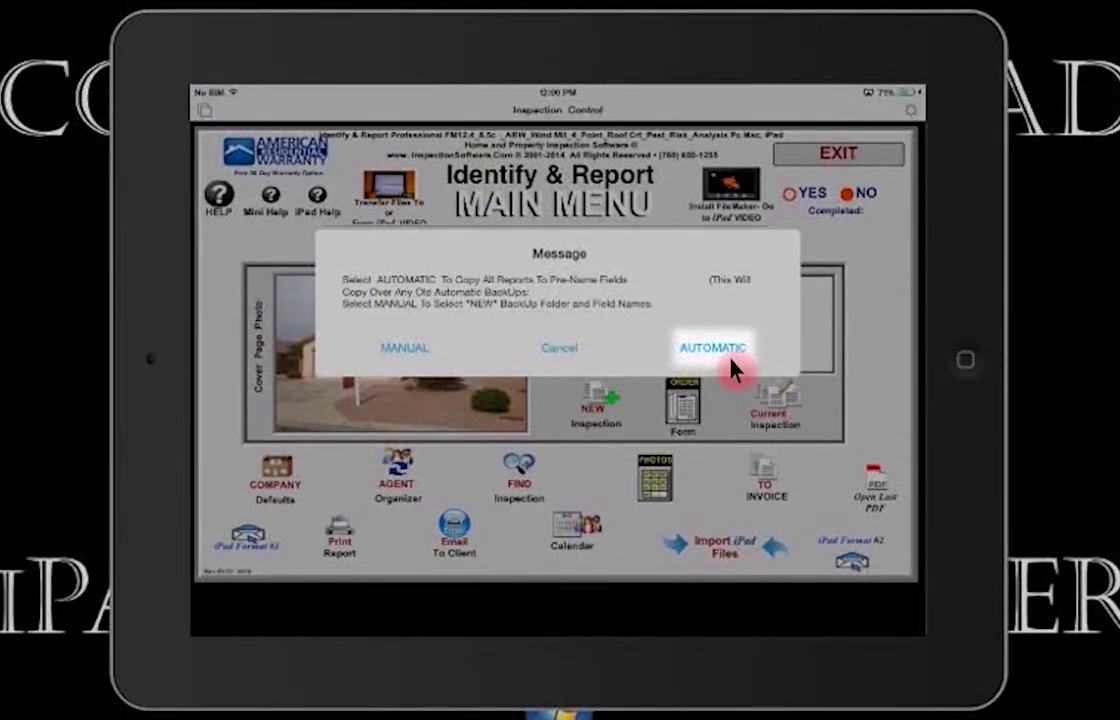
click(733, 368)
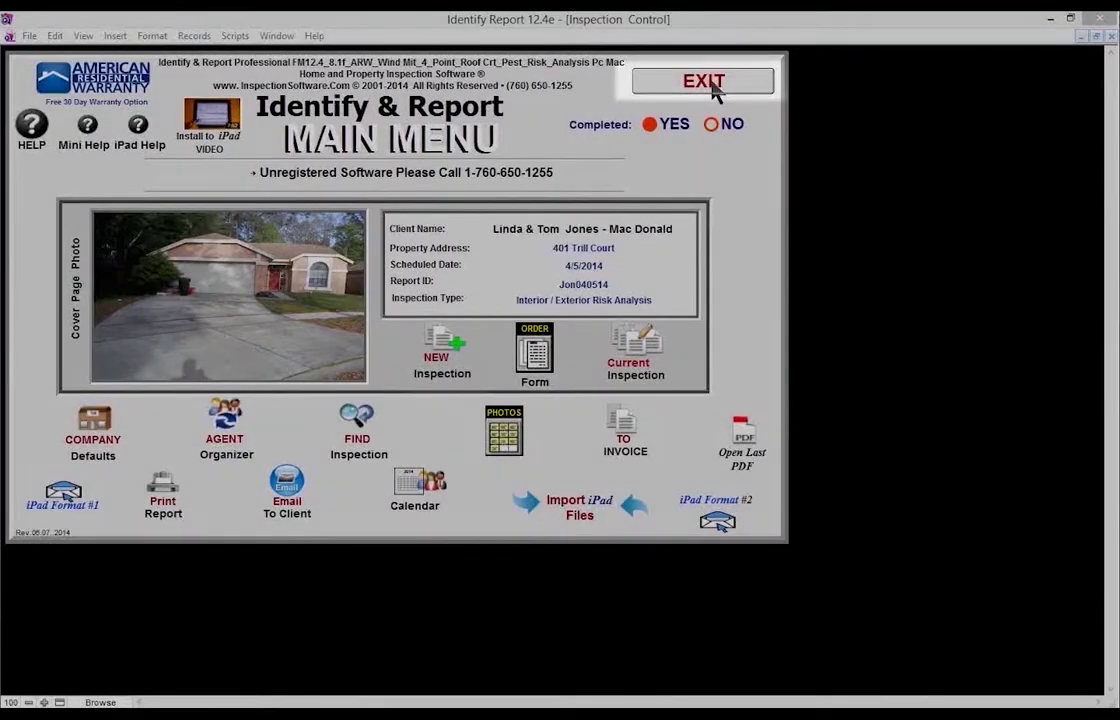
Exit Identify & Report on the computer, backing up all files with the AUTOMATIC option
click(715, 88)
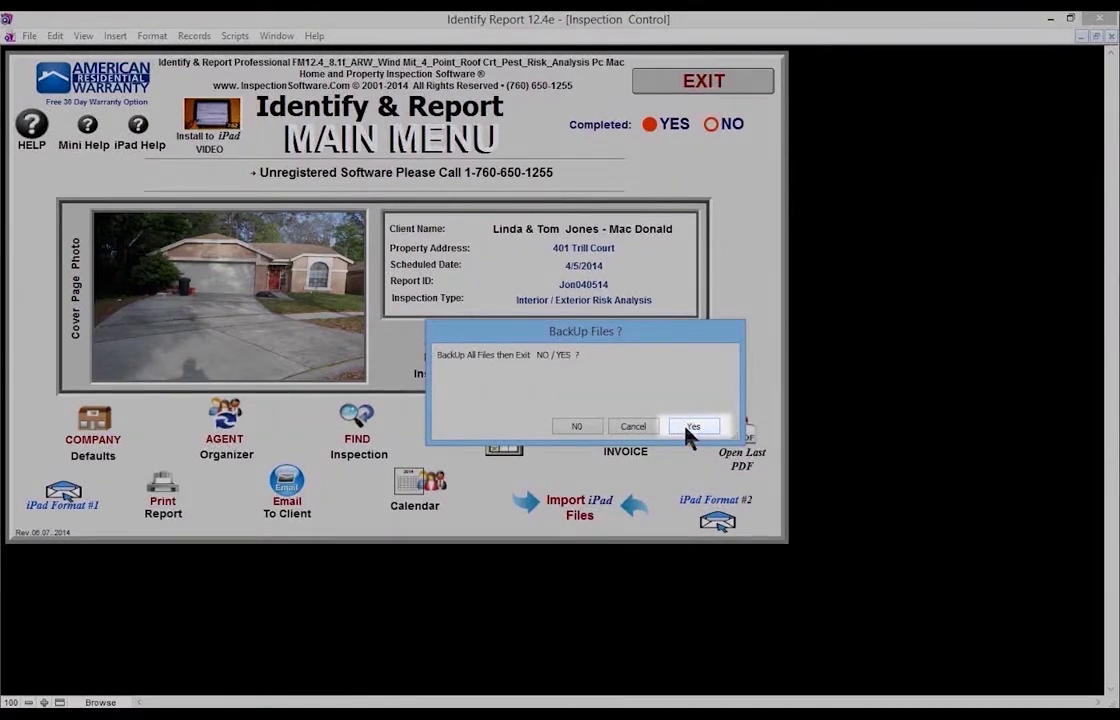
click(688, 428)
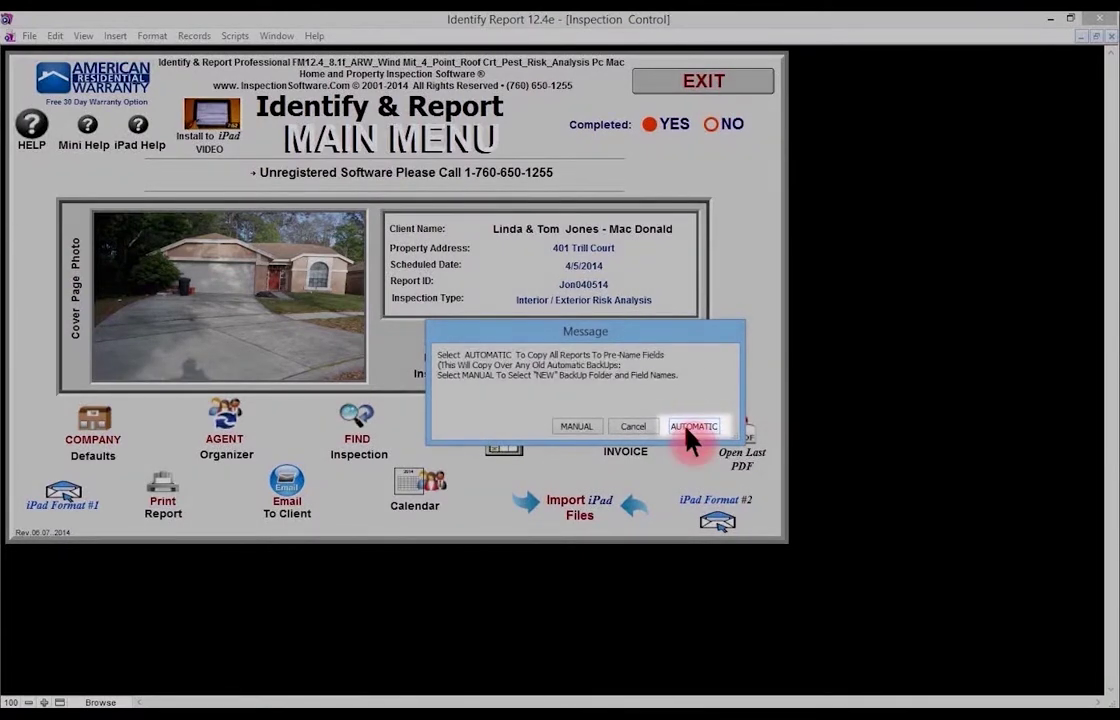
click(690, 430)
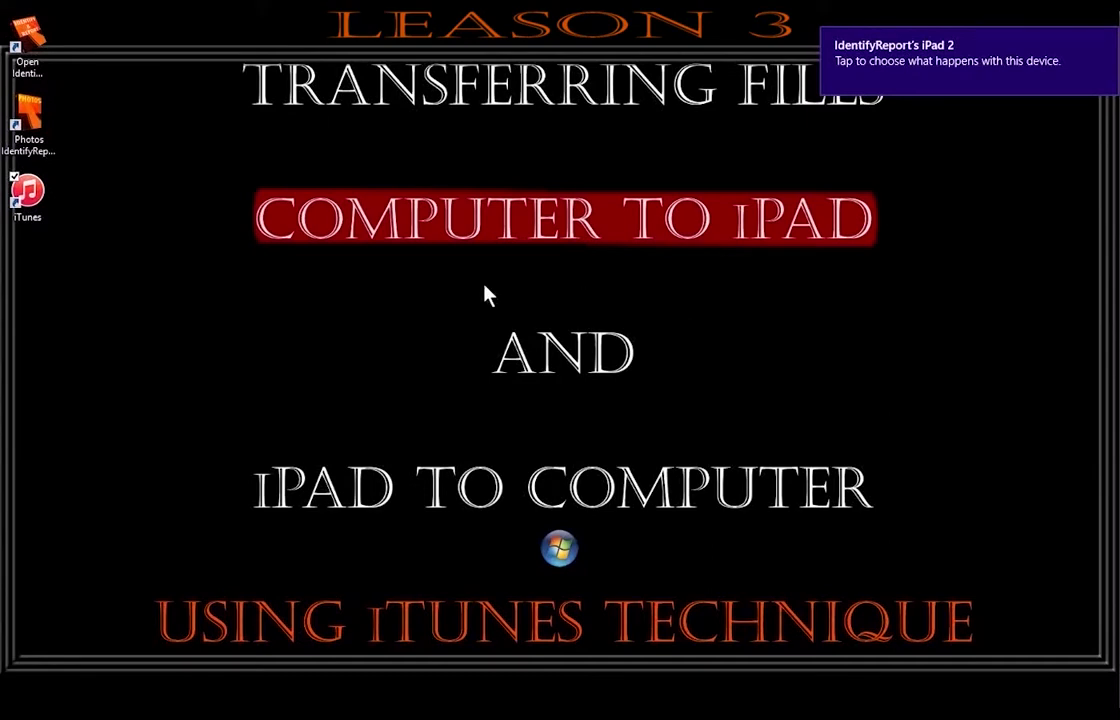
Switch to iTunes and open the connected iPad's device page
click(30, 200)
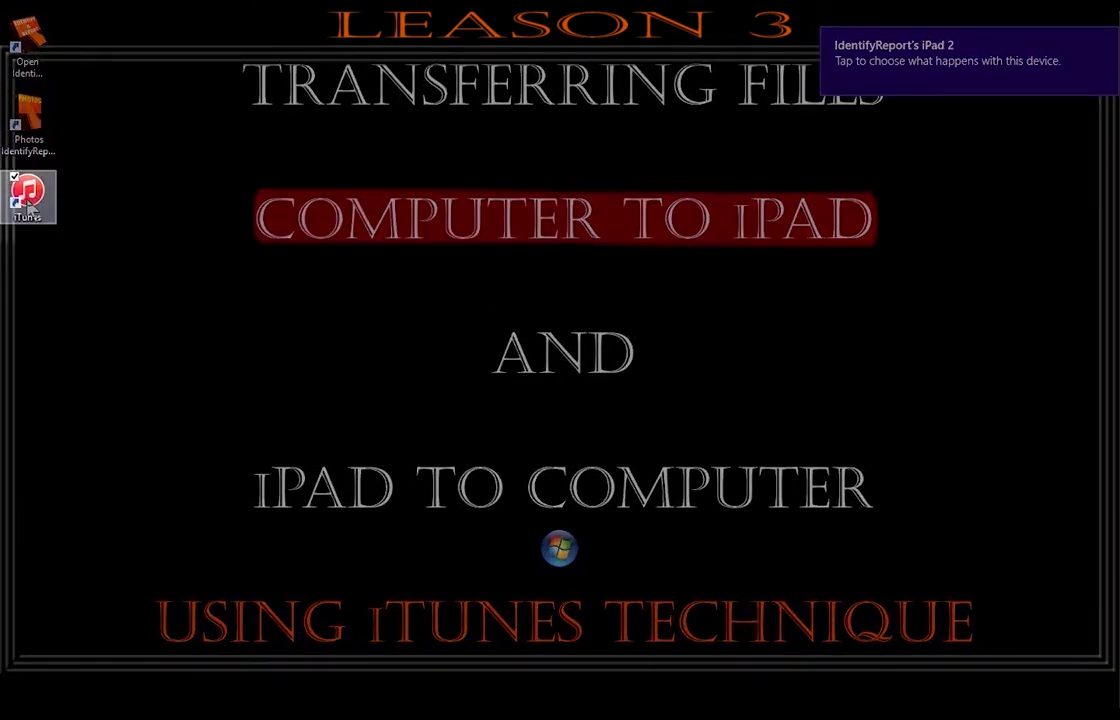
double_click(30, 200)
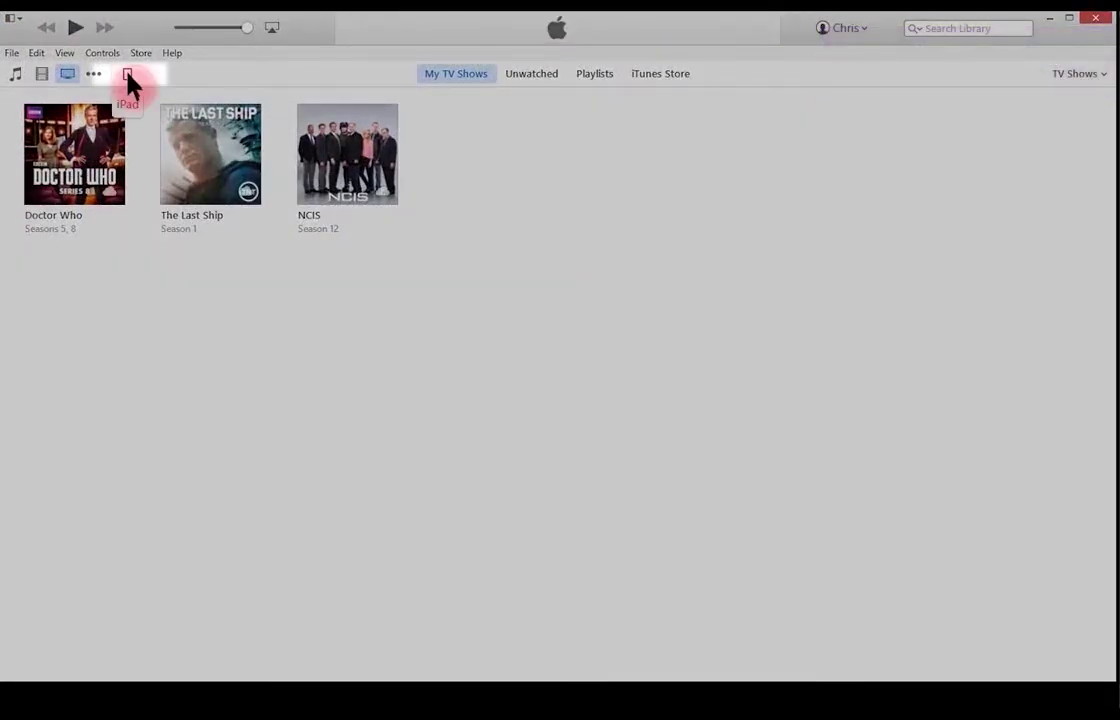
click(129, 80)
click(129, 80)
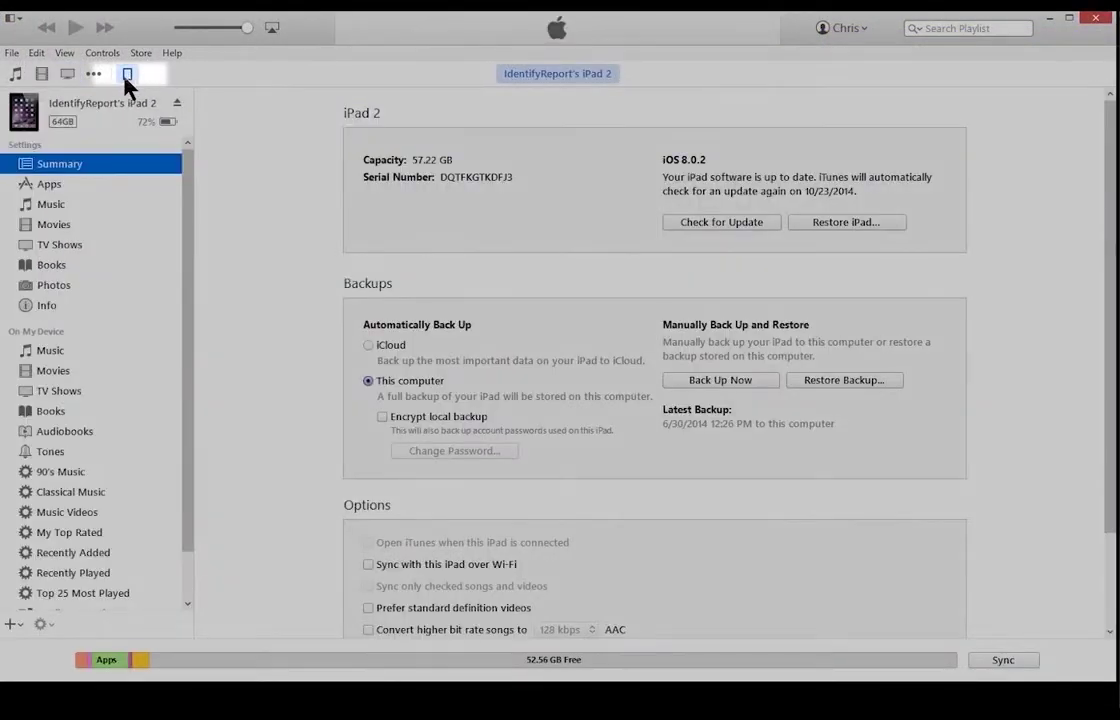
Display the FileMaker Go documents in the File Sharing section of the iPad's Apps settings
click(55, 188)
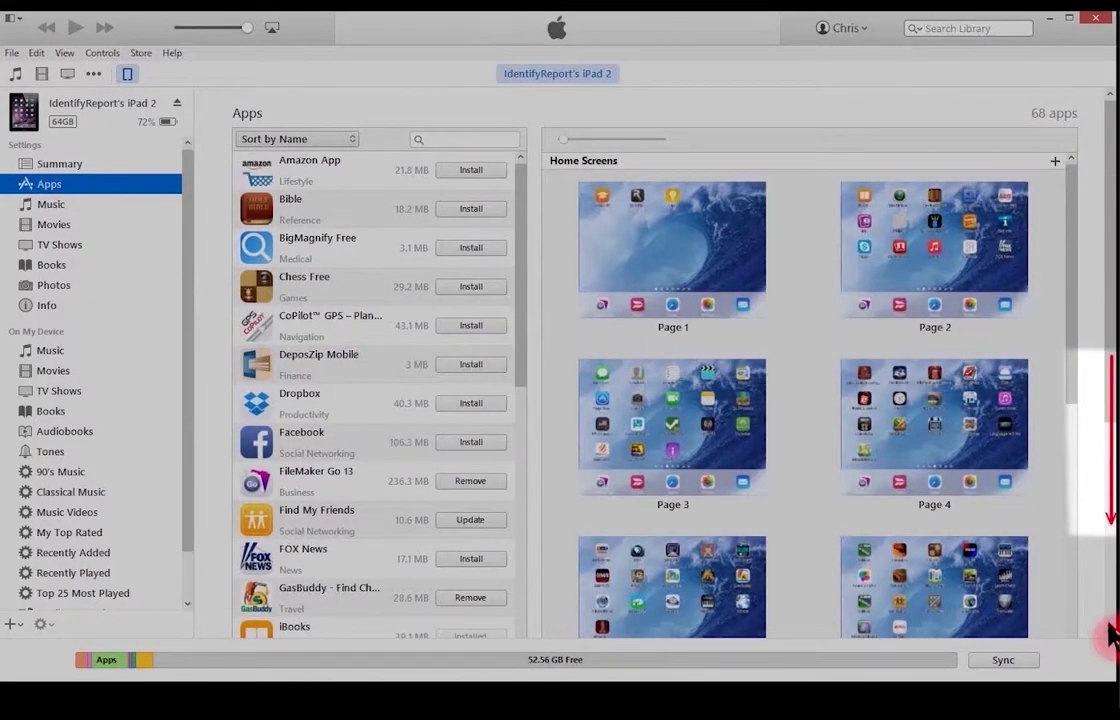
scroll(1110, 635, down, 5)
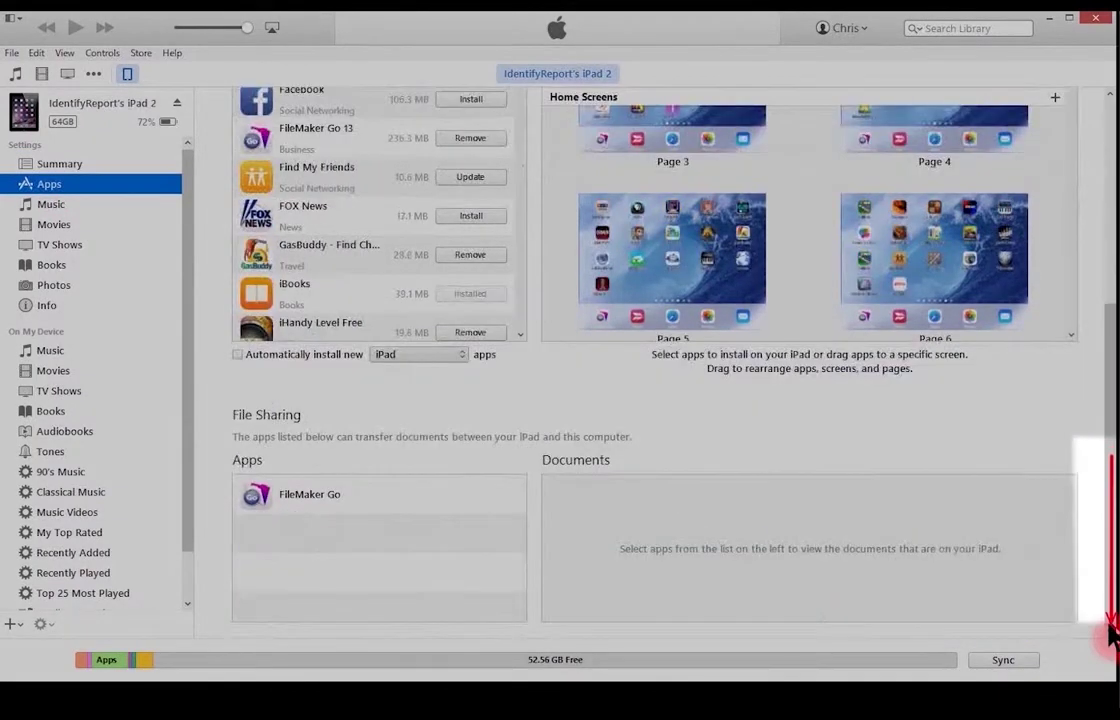
click(277, 494)
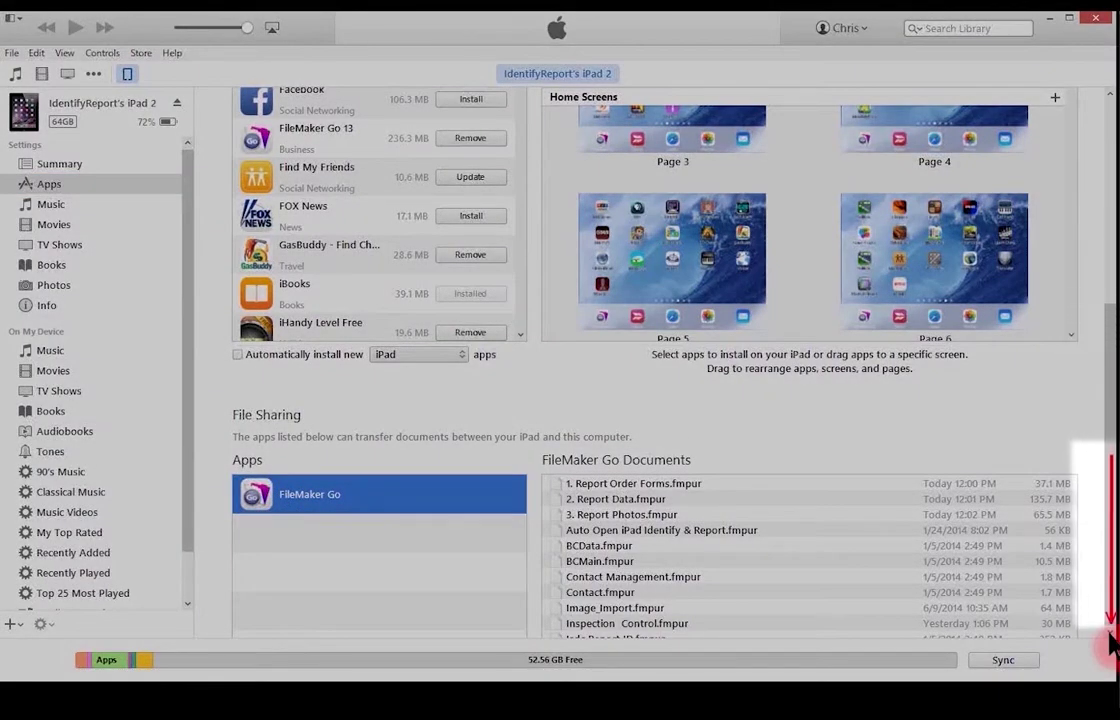
scroll(1110, 640, down, 3)
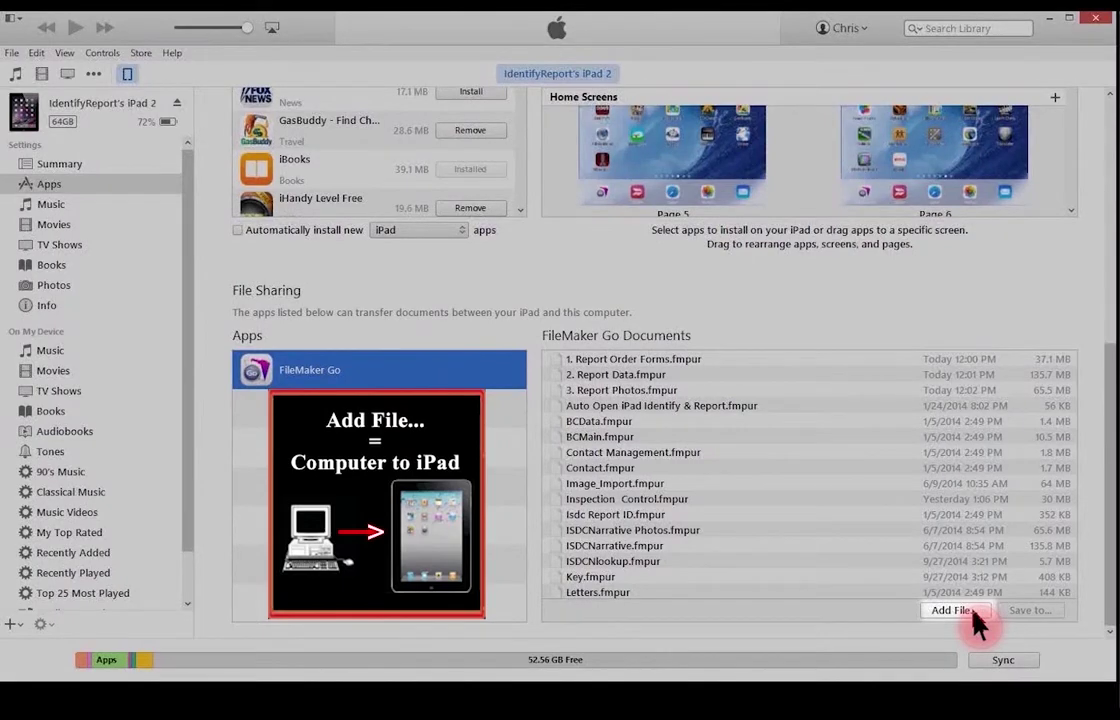
Start adding files to FileMaker Go and sort the Identify Report v12.8f L folder by Type in descending order
click(952, 610)
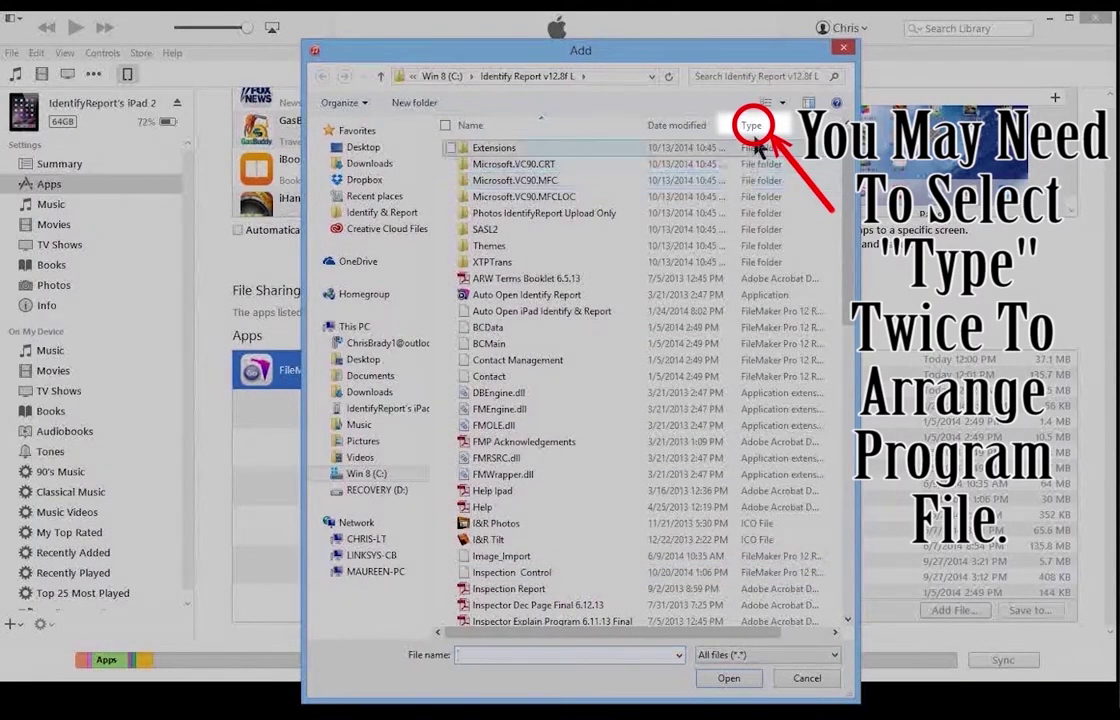
click(752, 130)
click(748, 130)
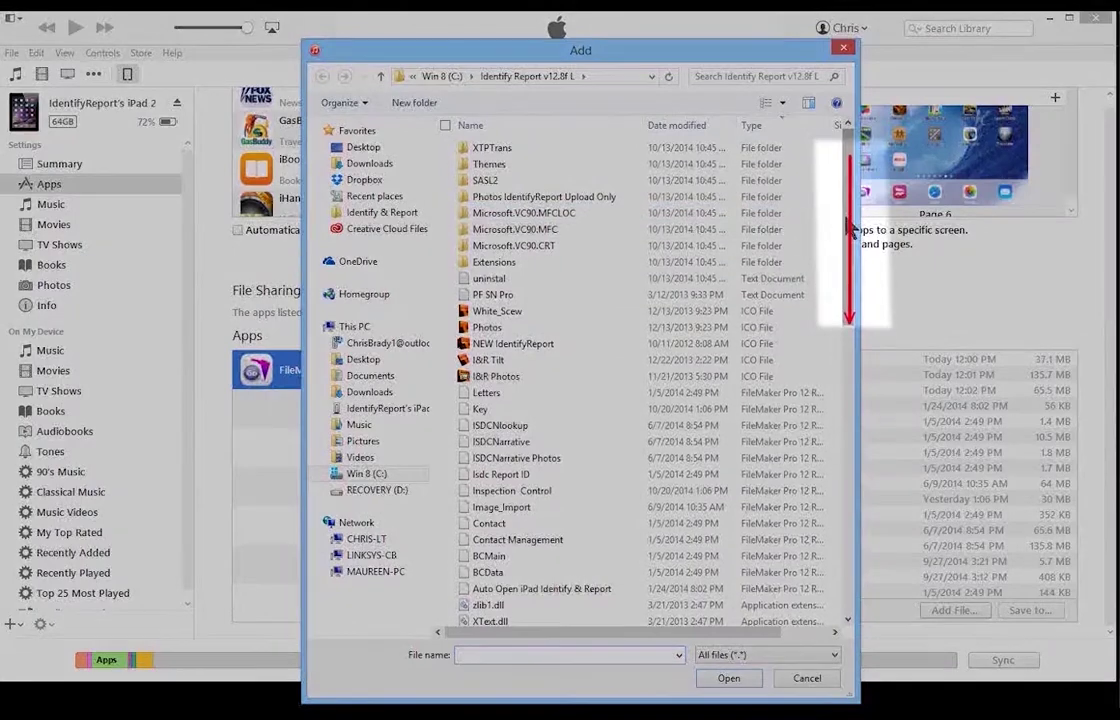
mouse_move(848, 228)
mouse_down()
mouse_move(855, 285)
mouse_move(856, 268)
mouse_up()
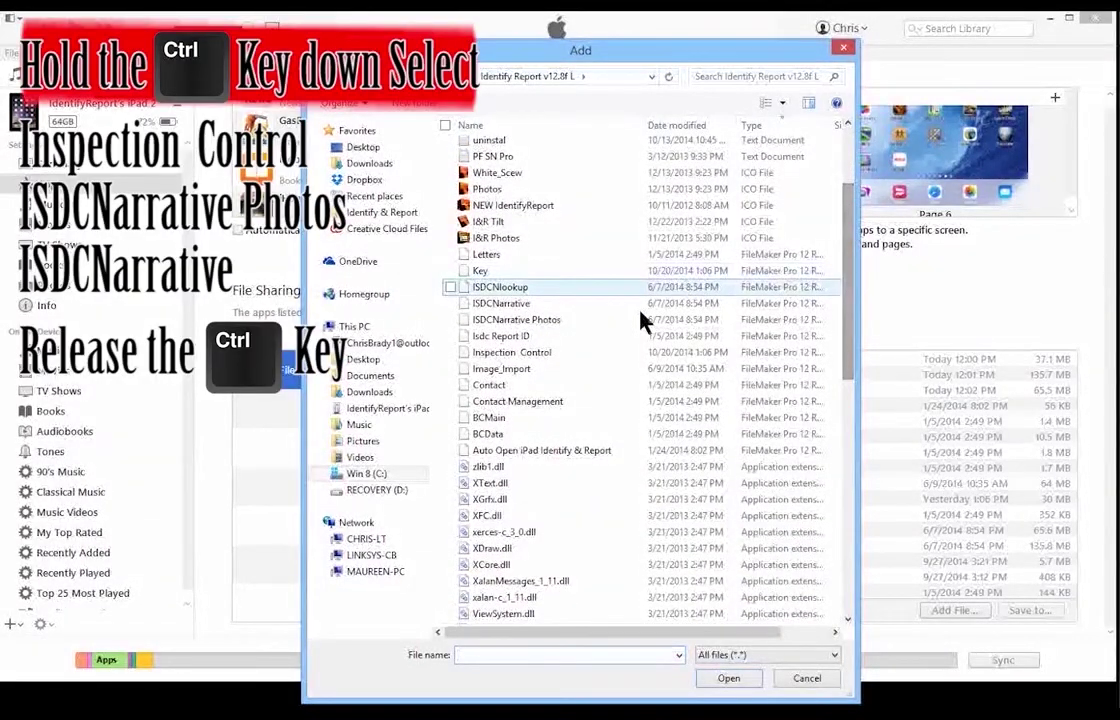
Add Inspection Control, ISDCNarrative Photos and ISDCNarrative to the FileMaker Go documents, replacing all existing copies
ctrl+click(515, 352)
ctrl+click(507, 357)
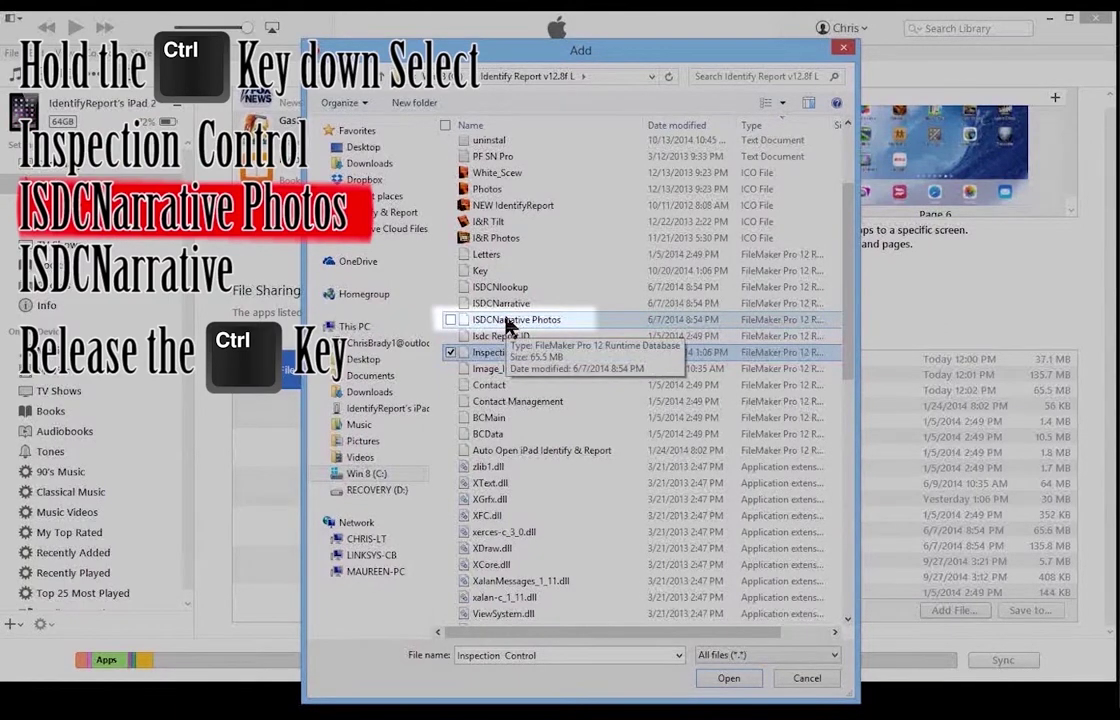
ctrl+click(507, 320)
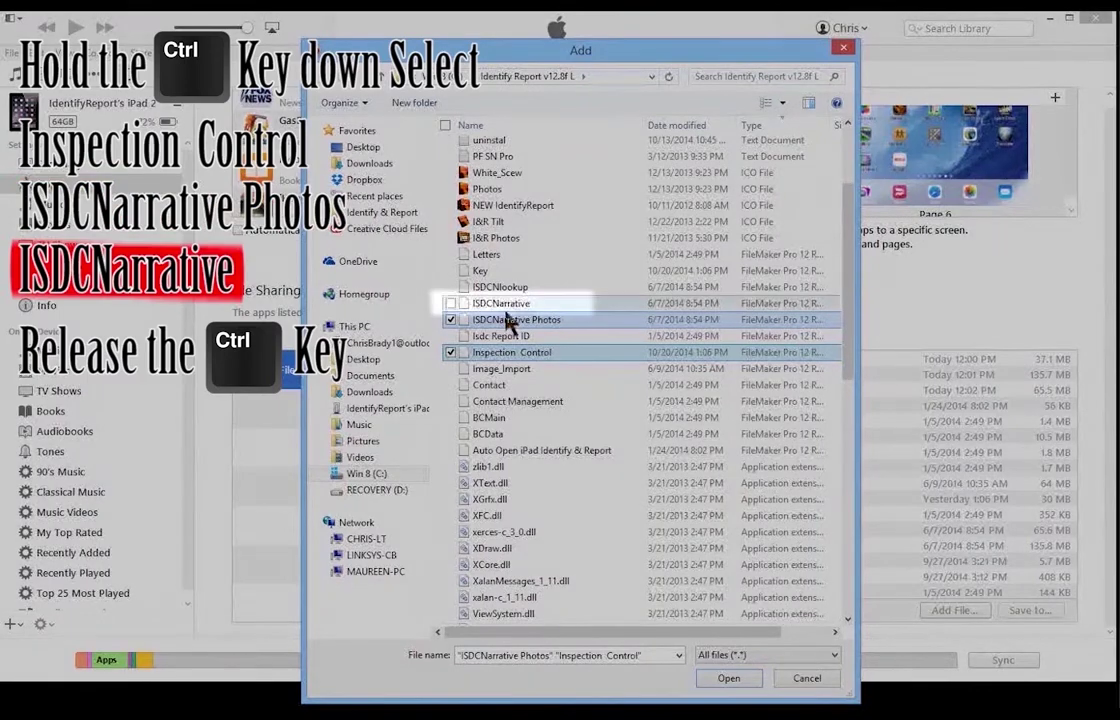
ctrl+click(508, 306)
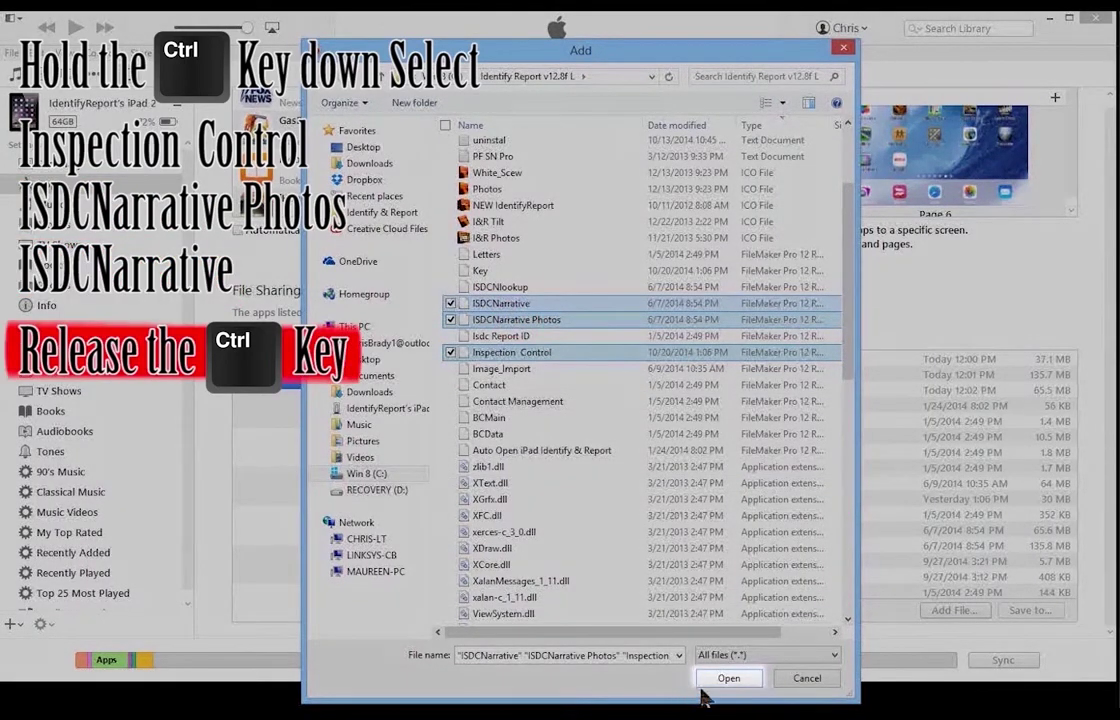
click(730, 679)
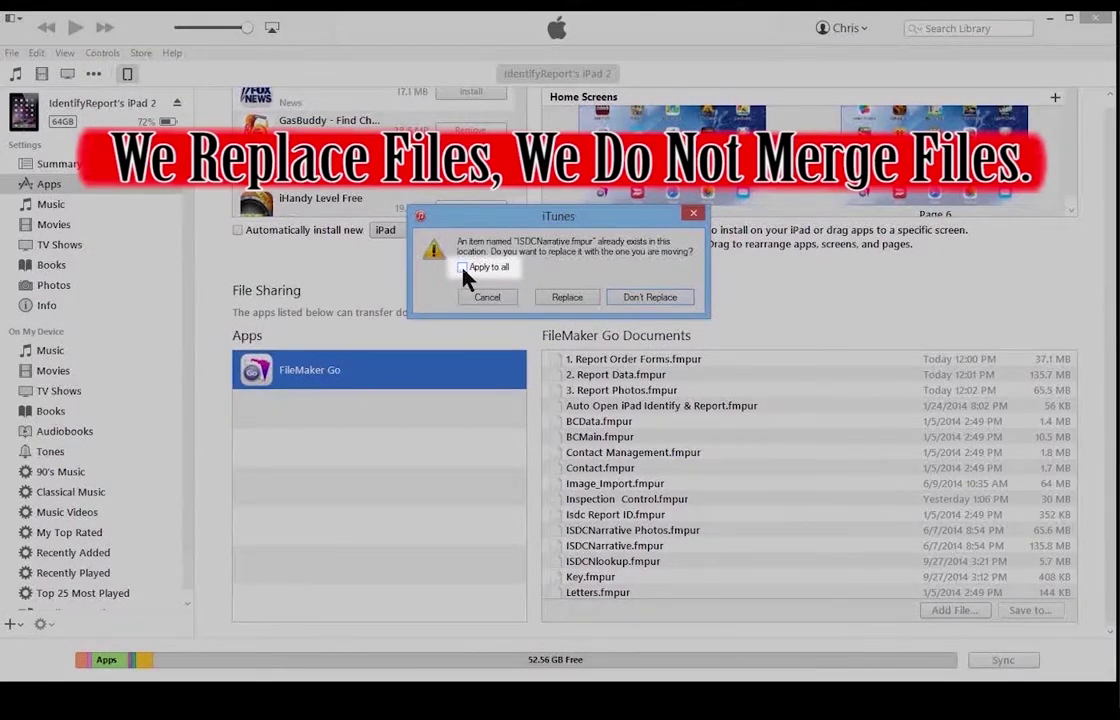
click(462, 268)
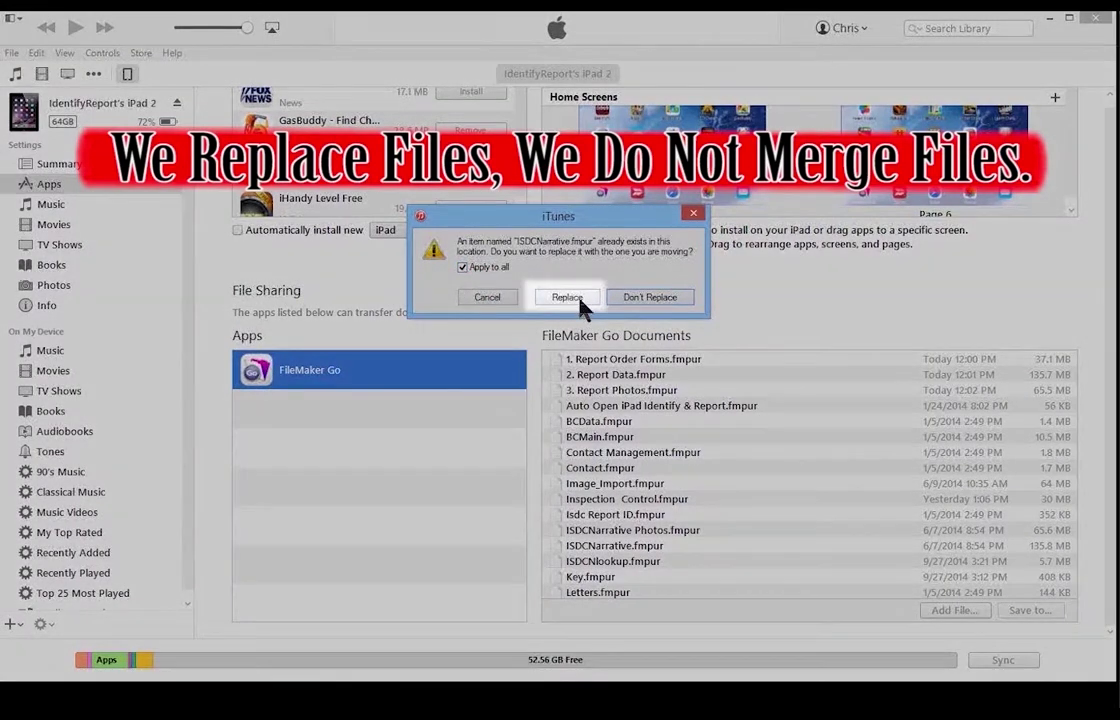
click(580, 302)
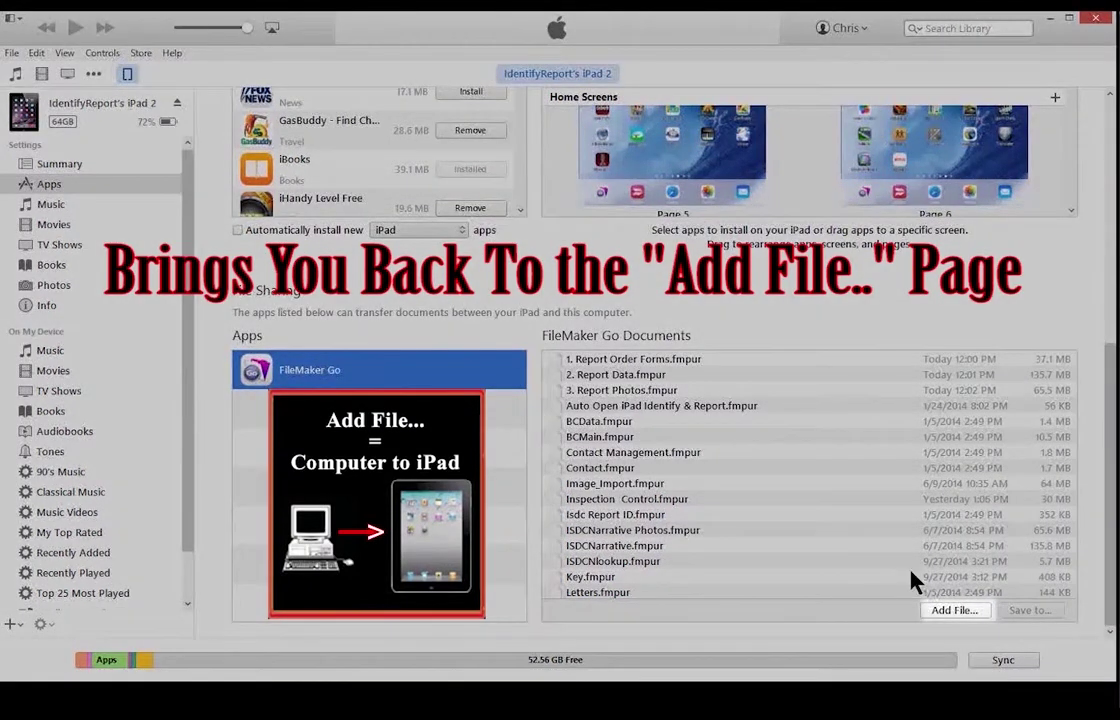
Transfer Inspection Control, ISDCNarrative Photos and ISDCNarrative to FileMaker Go a second time, applying Replace to all existing files
click(973, 610)
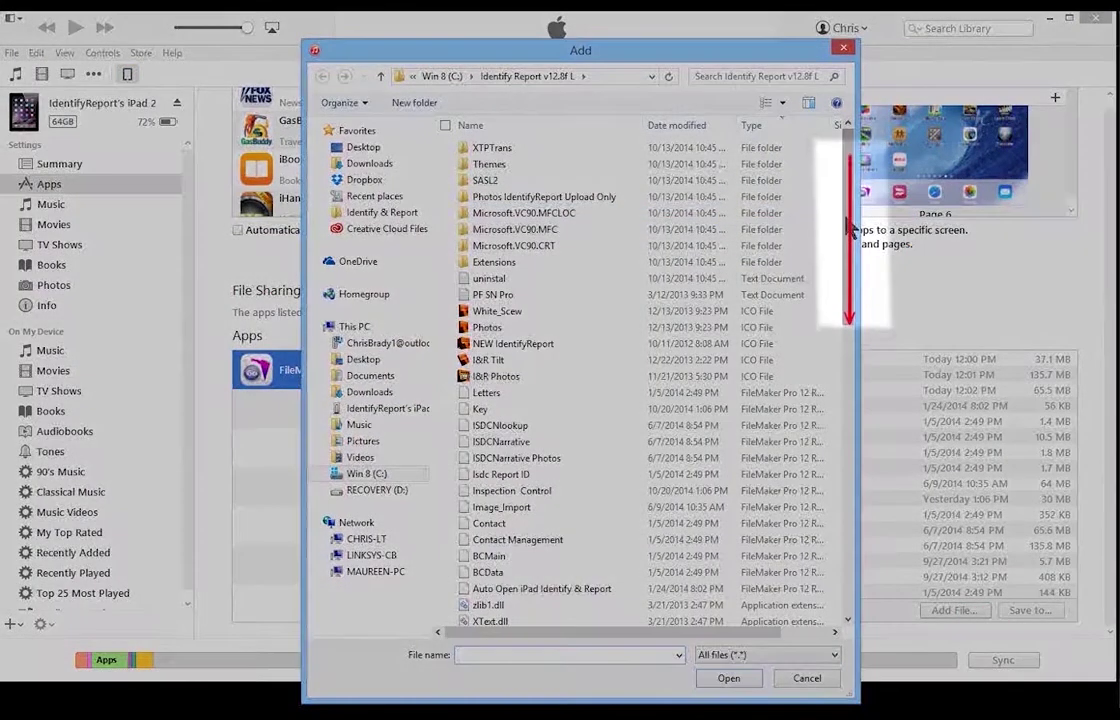
drag(848, 228, 855, 275)
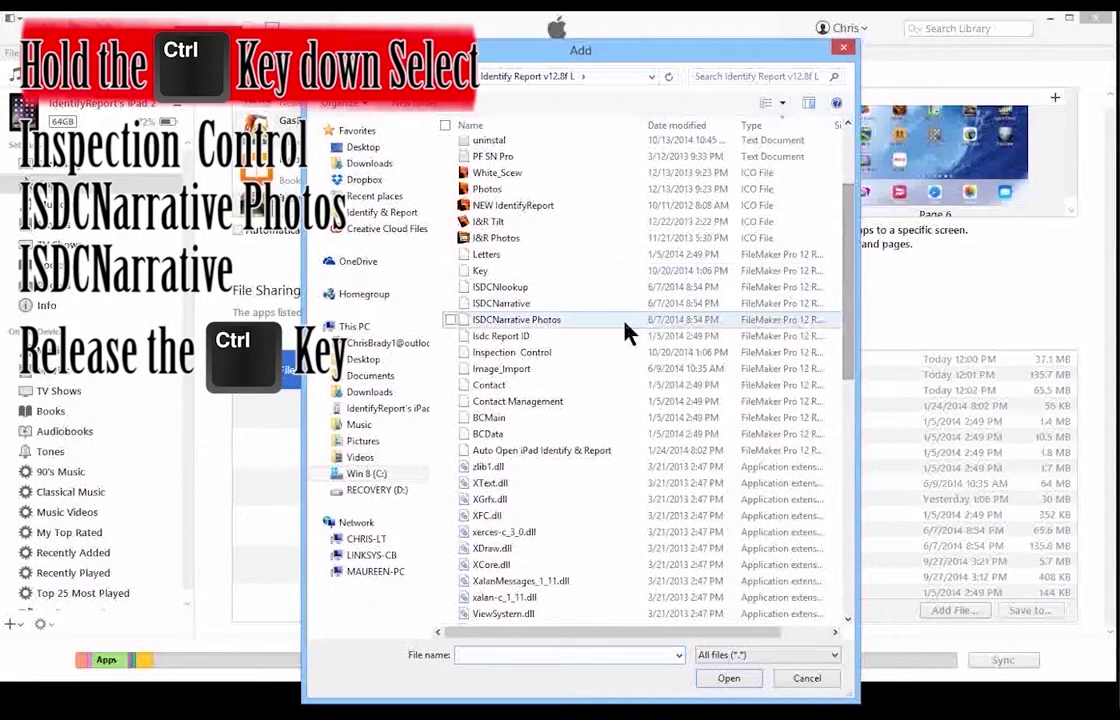
ctrl+click(512, 352)
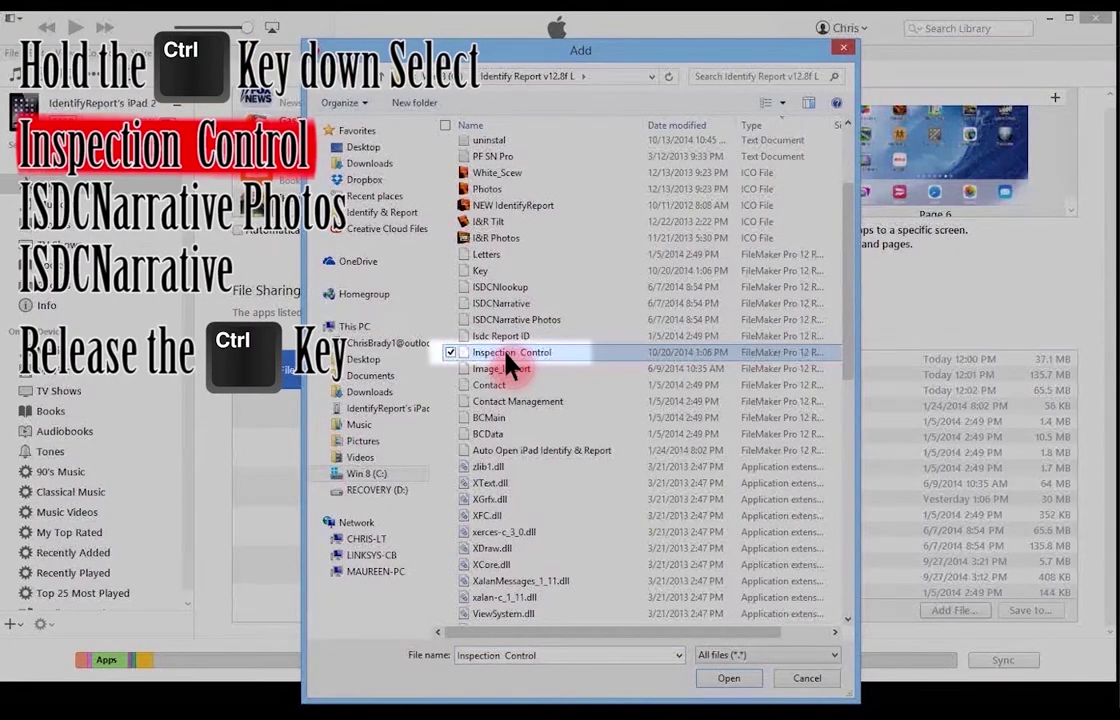
ctrl+click(510, 320)
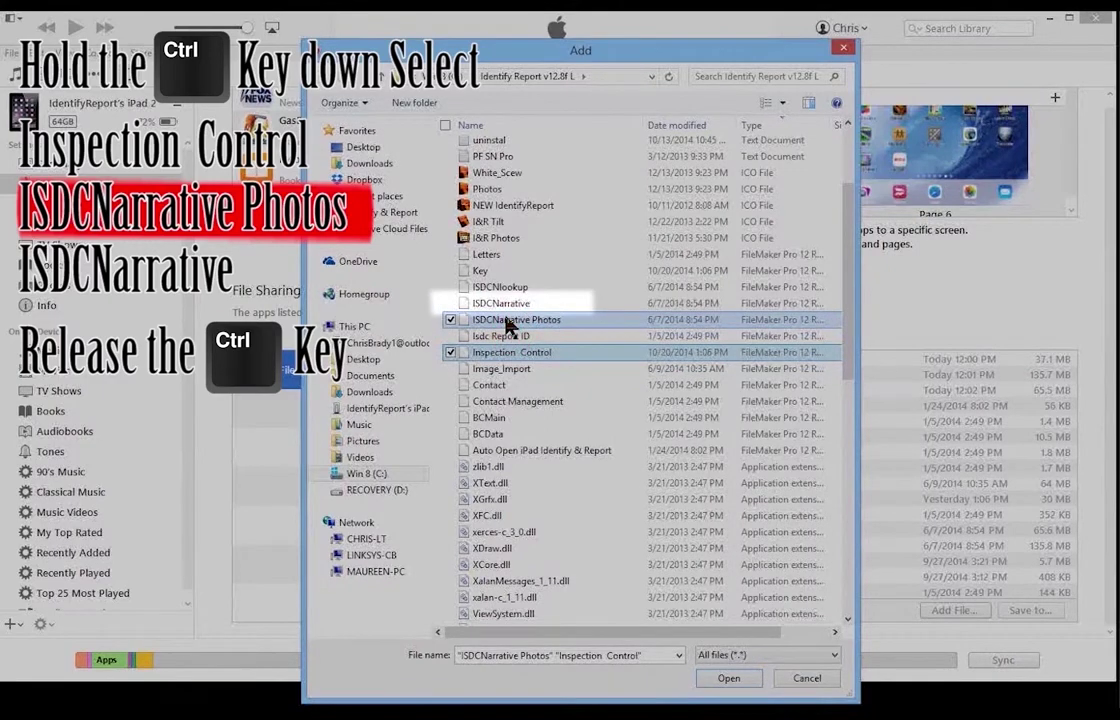
ctrl+click(507, 305)
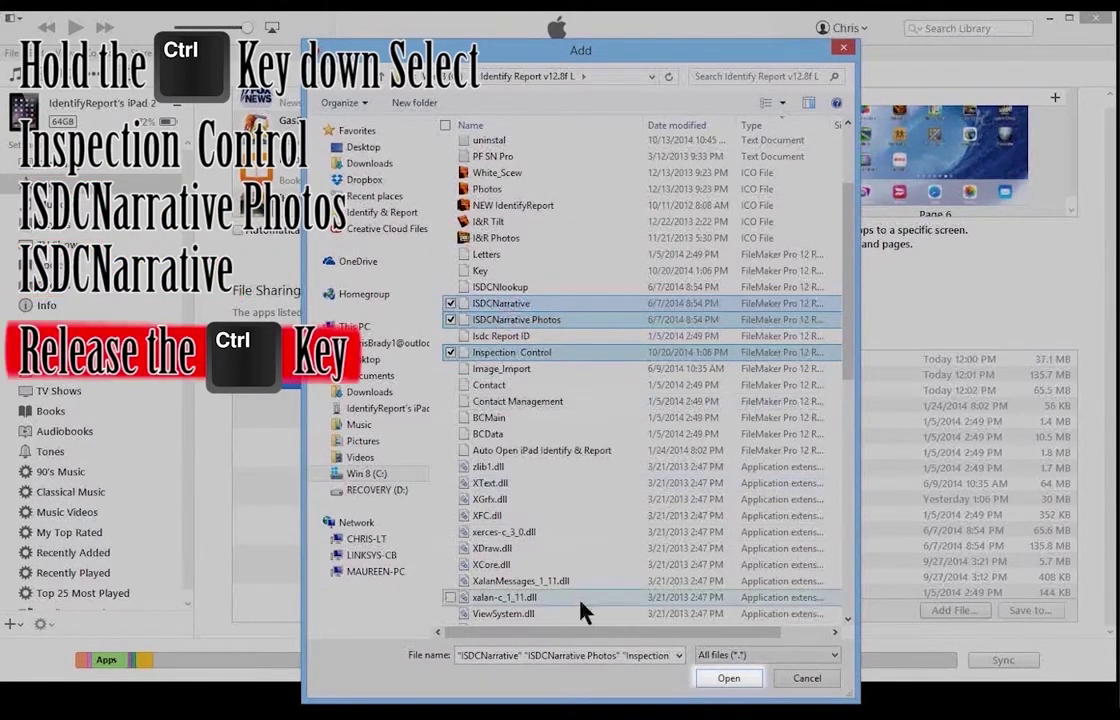
click(731, 680)
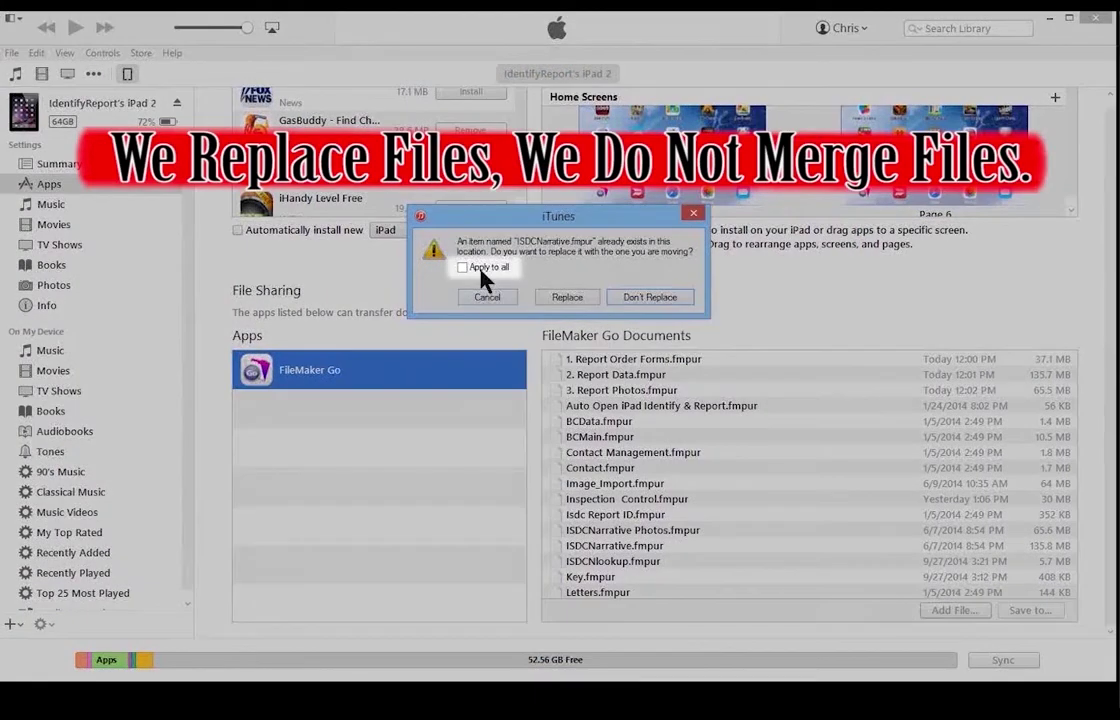
click(462, 268)
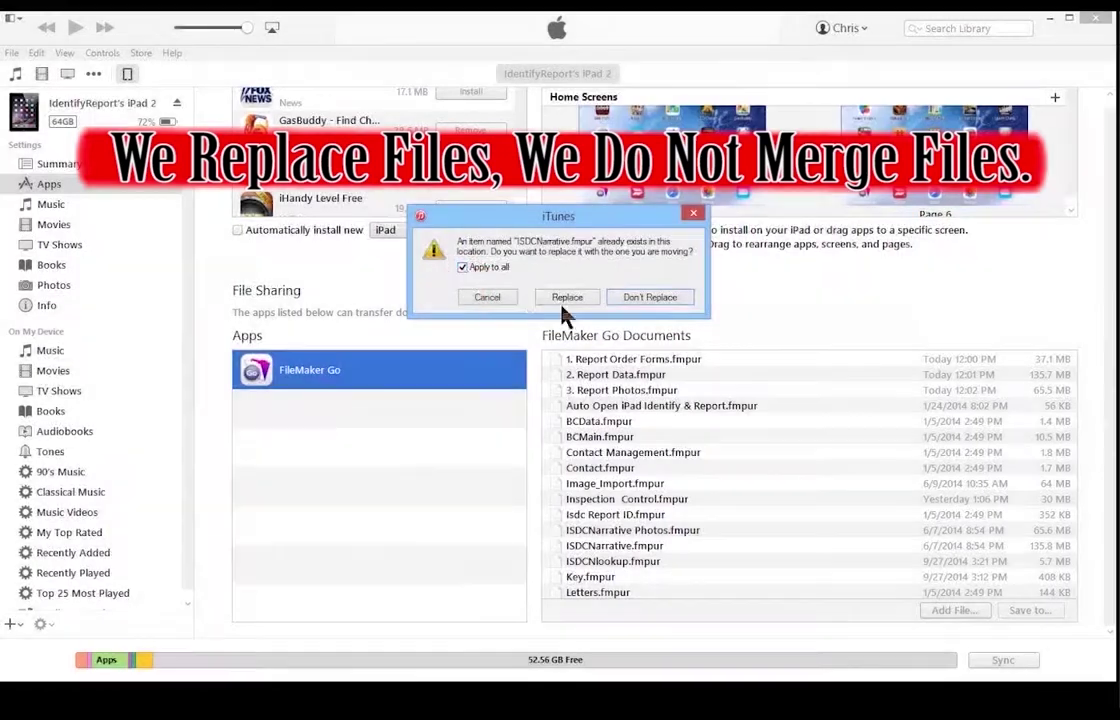
click(572, 299)
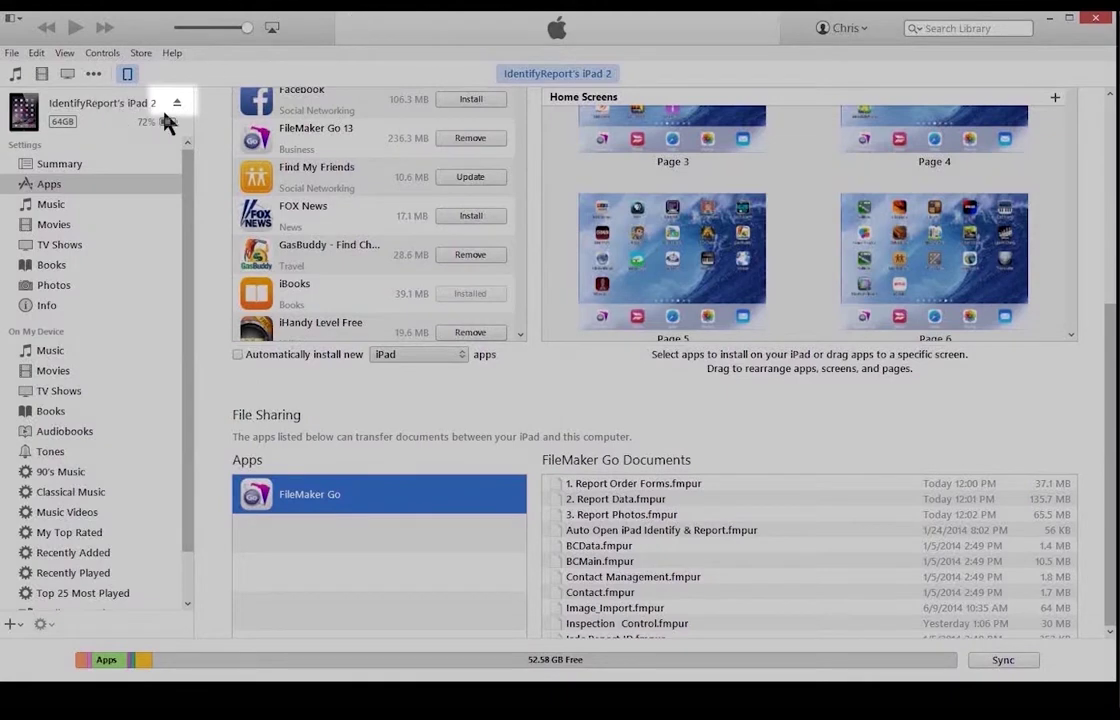
Eject the iPad and close iTunes
click(178, 104)
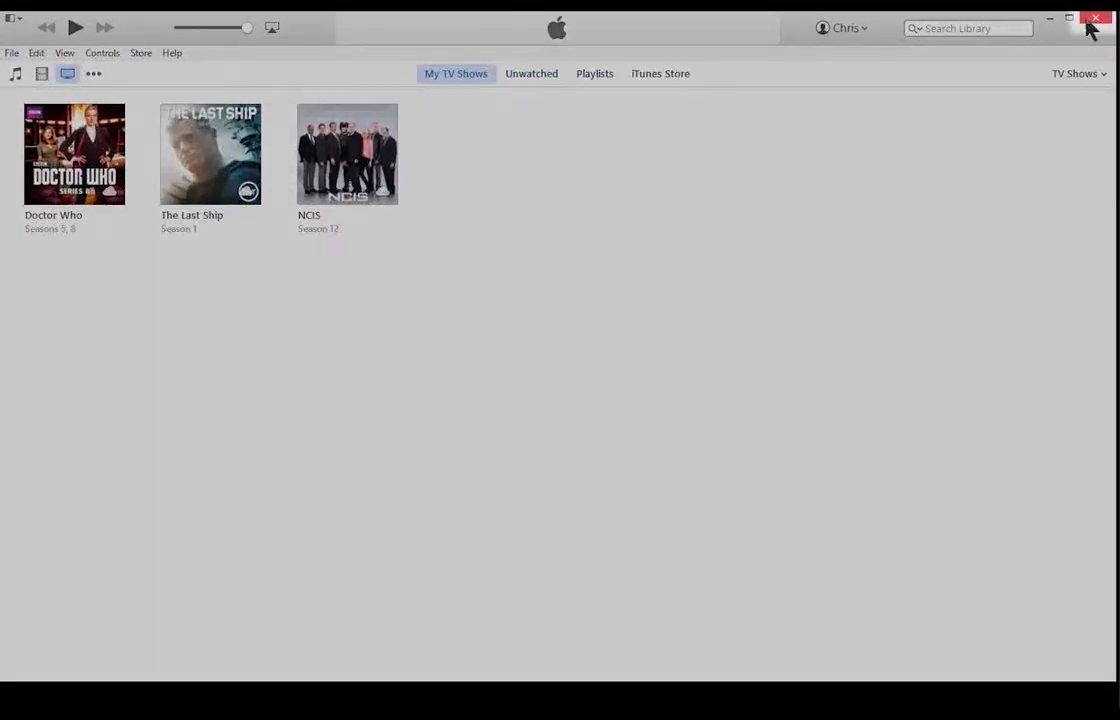
click(1094, 20)
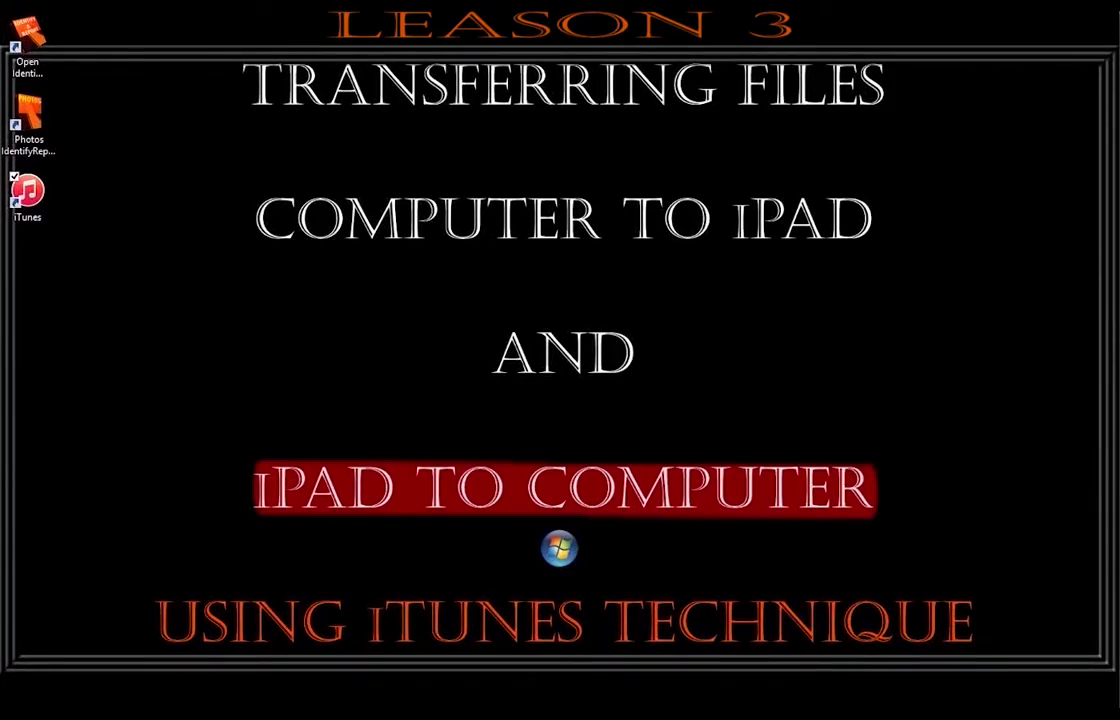
Reopen iTunes and bring up the iPad's Summary page
click(38, 198)
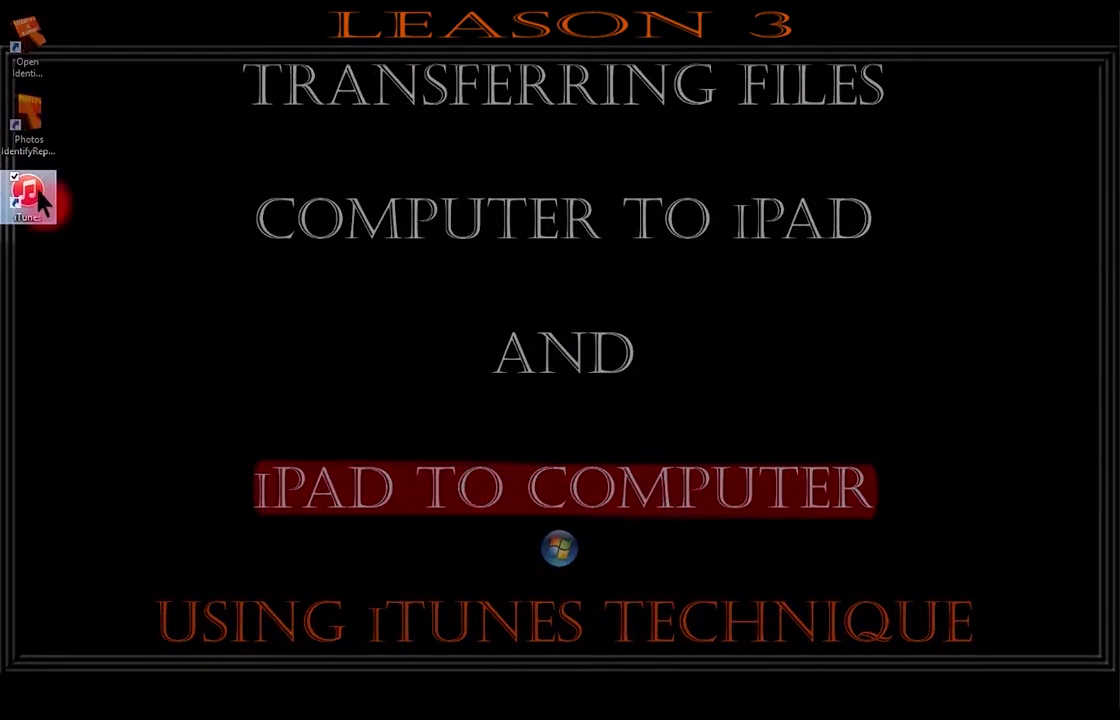
double_click(38, 198)
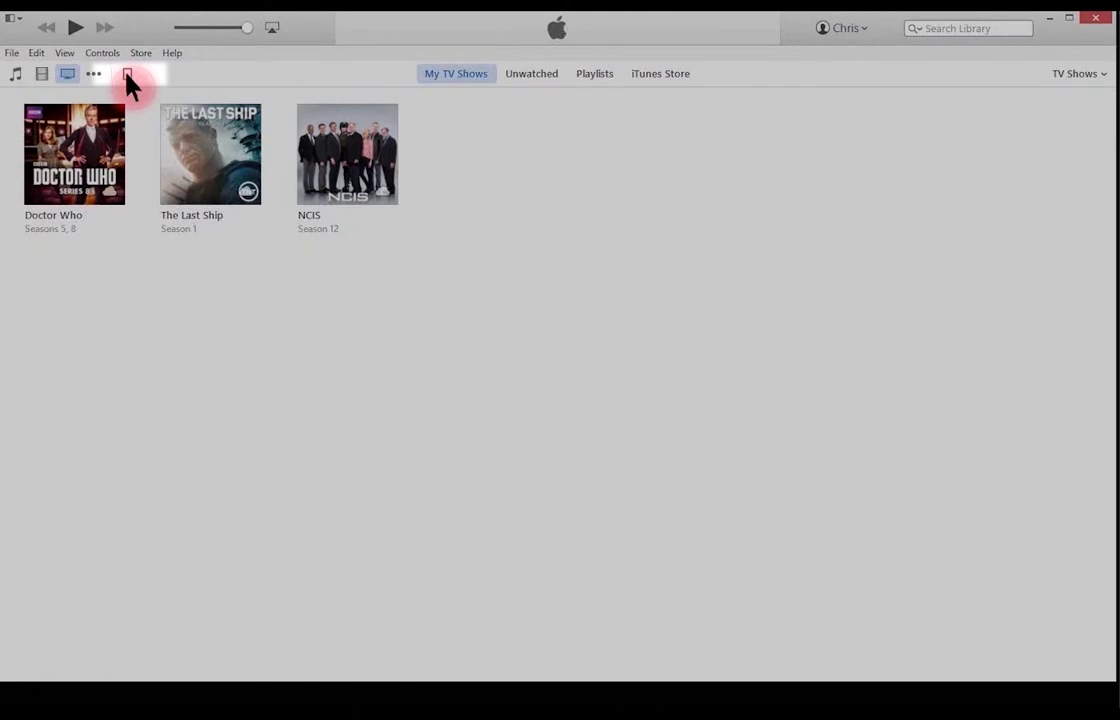
click(127, 74)
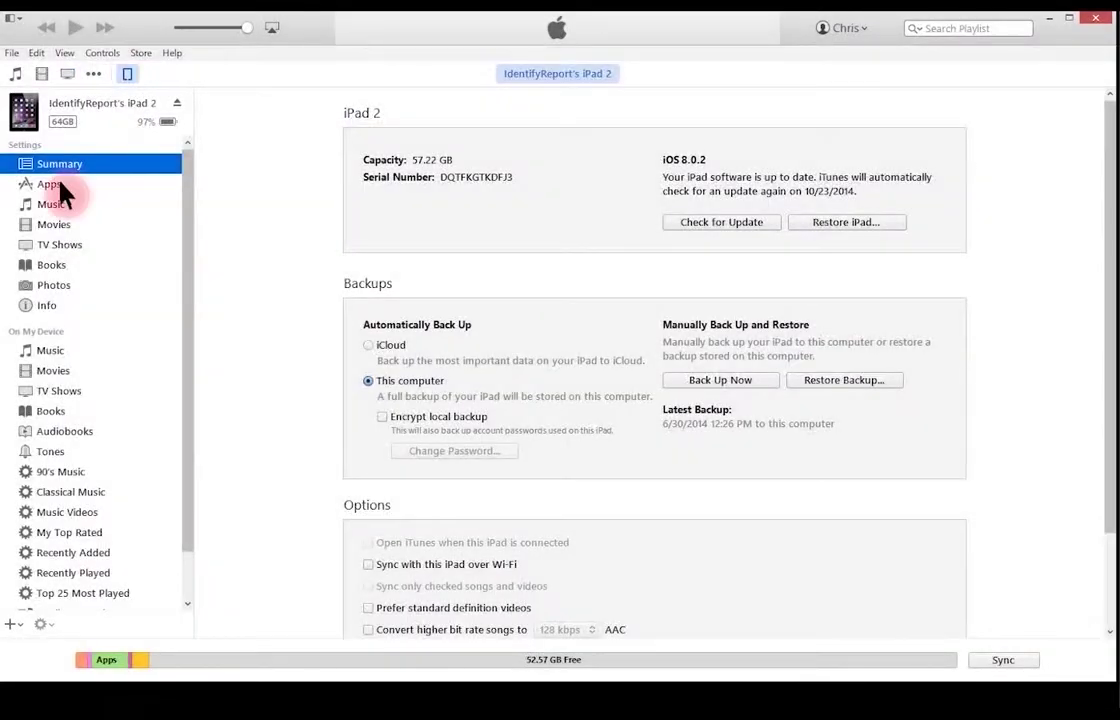
Open the iPad's app settings and show the FileMaker Go documents under File Sharing
click(52, 184)
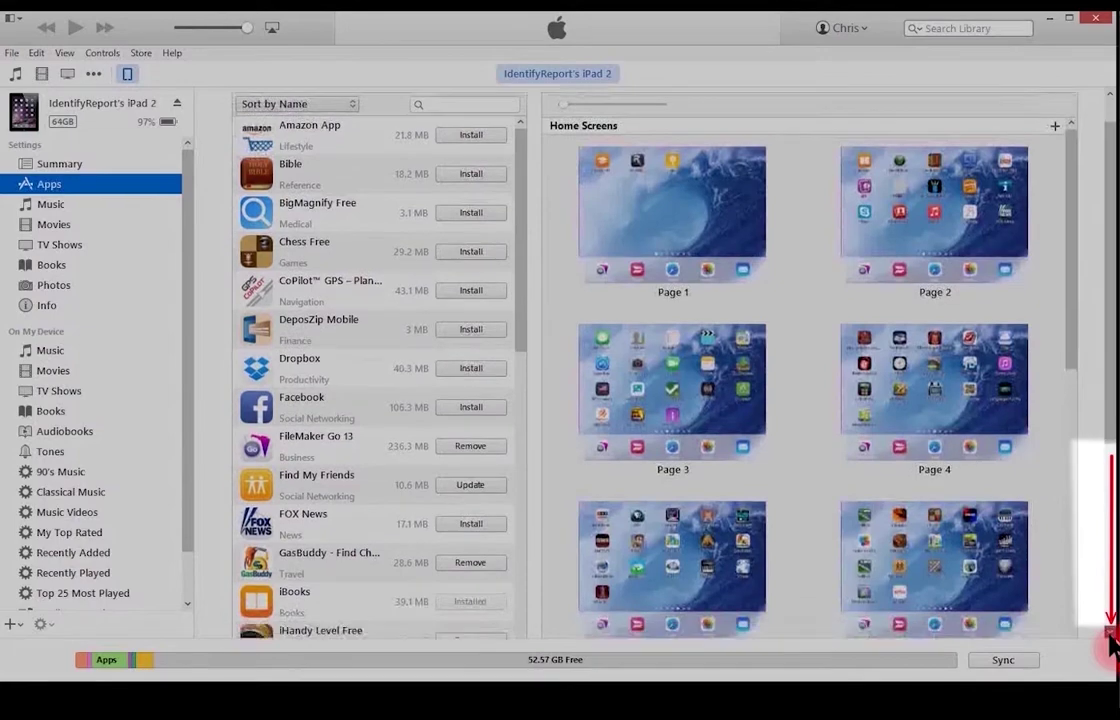
scroll(1110, 640, down, 5)
click(312, 500)
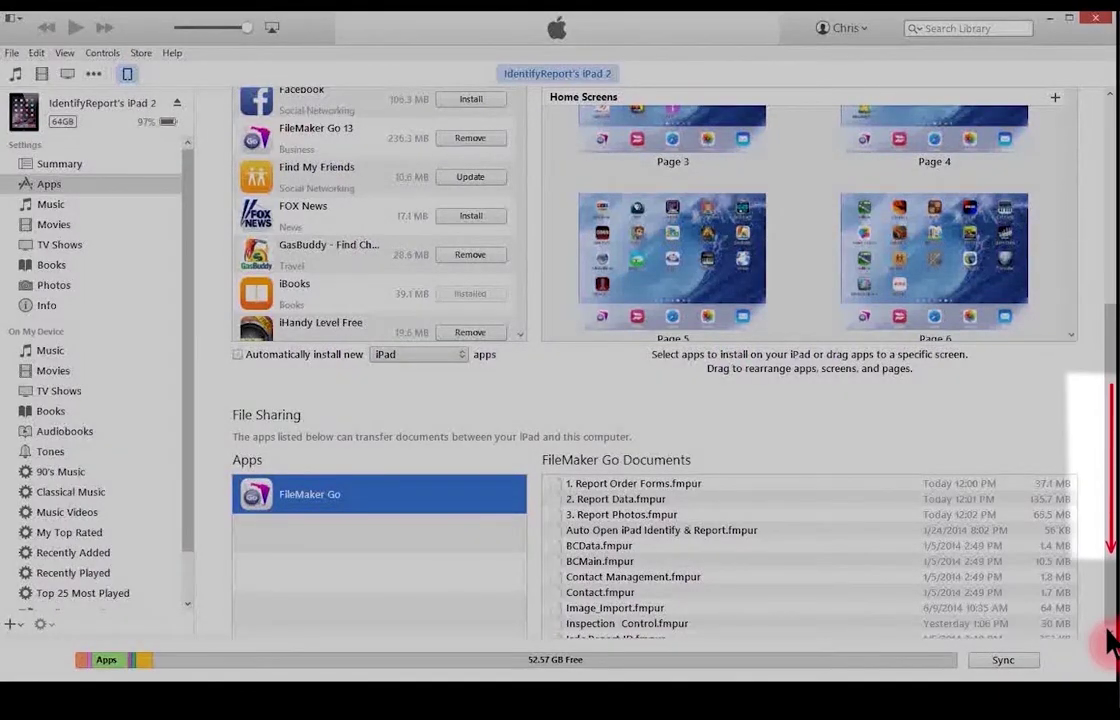
scroll(1110, 640, down, 3)
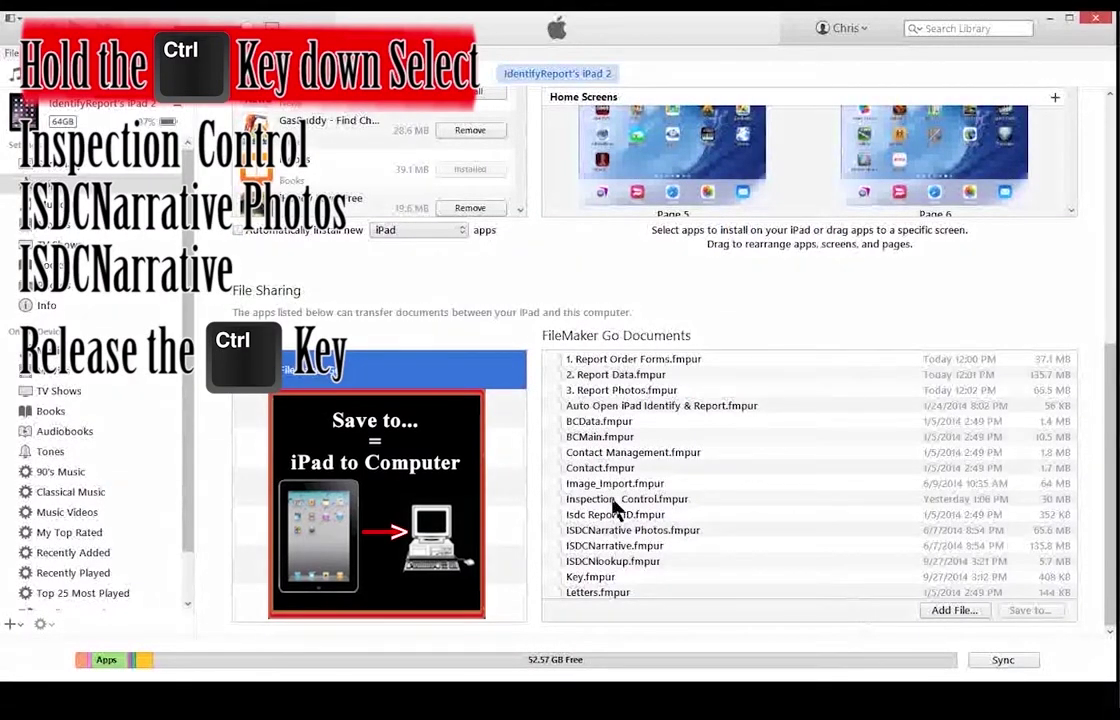
Save Inspection Control, ISDCNarrative Photos and ISDCNarrative from the iPad to the Identify Report v12.8f L folder on drive C
ctrl+click(613, 499)
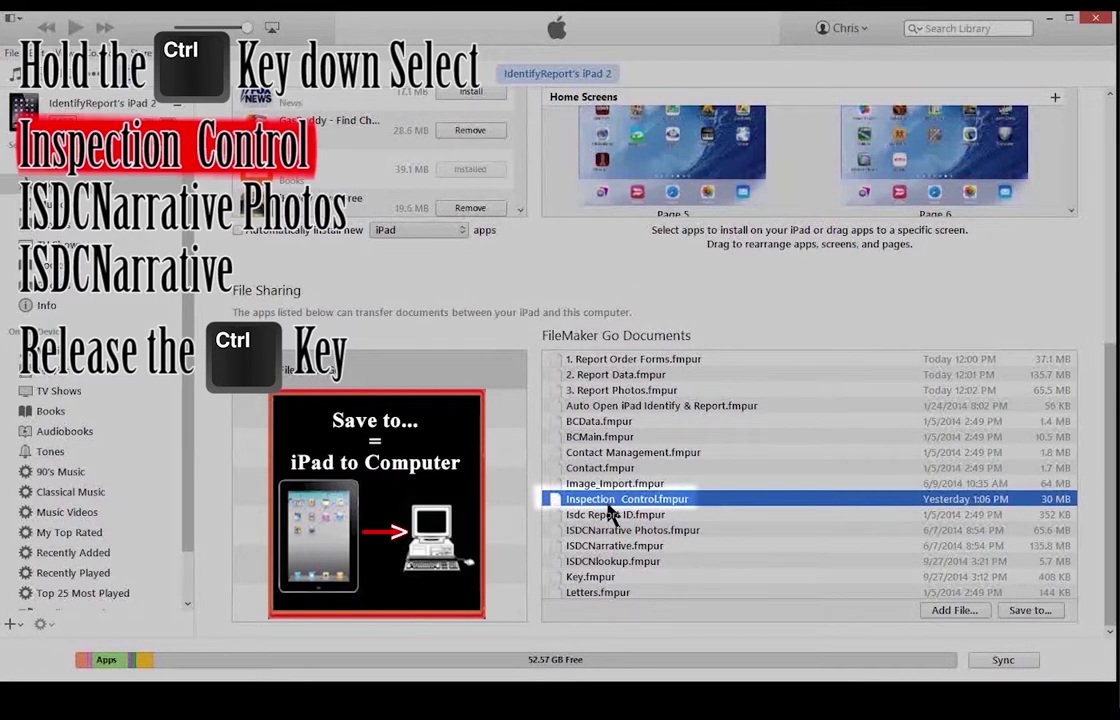
ctrl+click(606, 530)
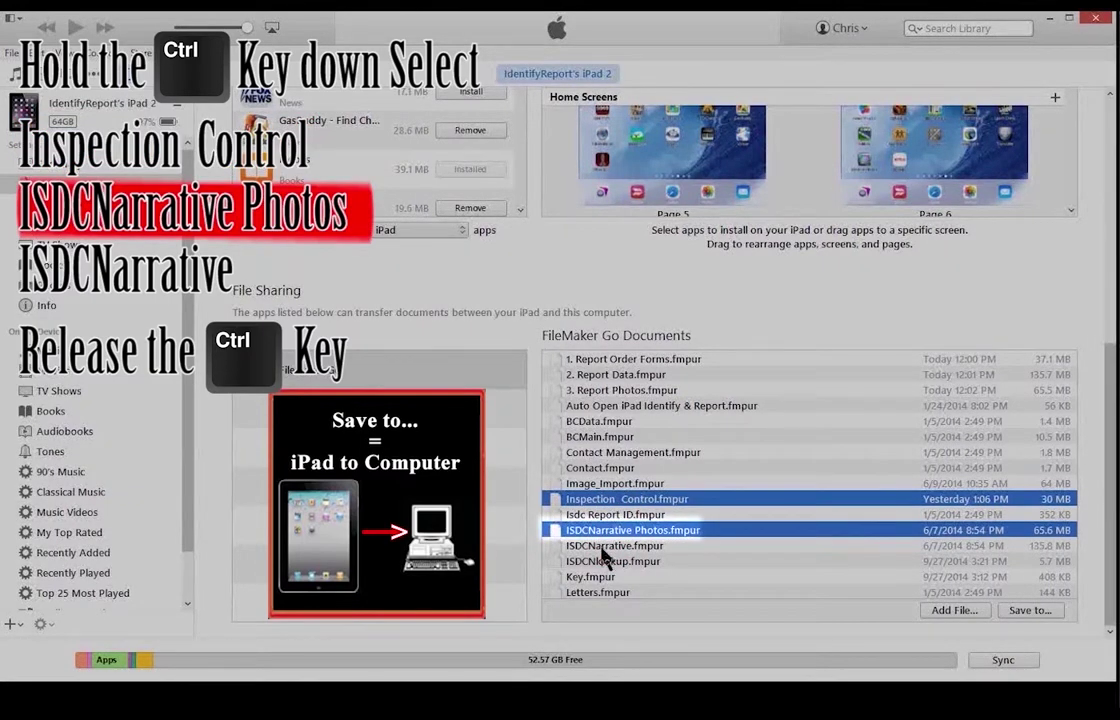
ctrl+click(605, 546)
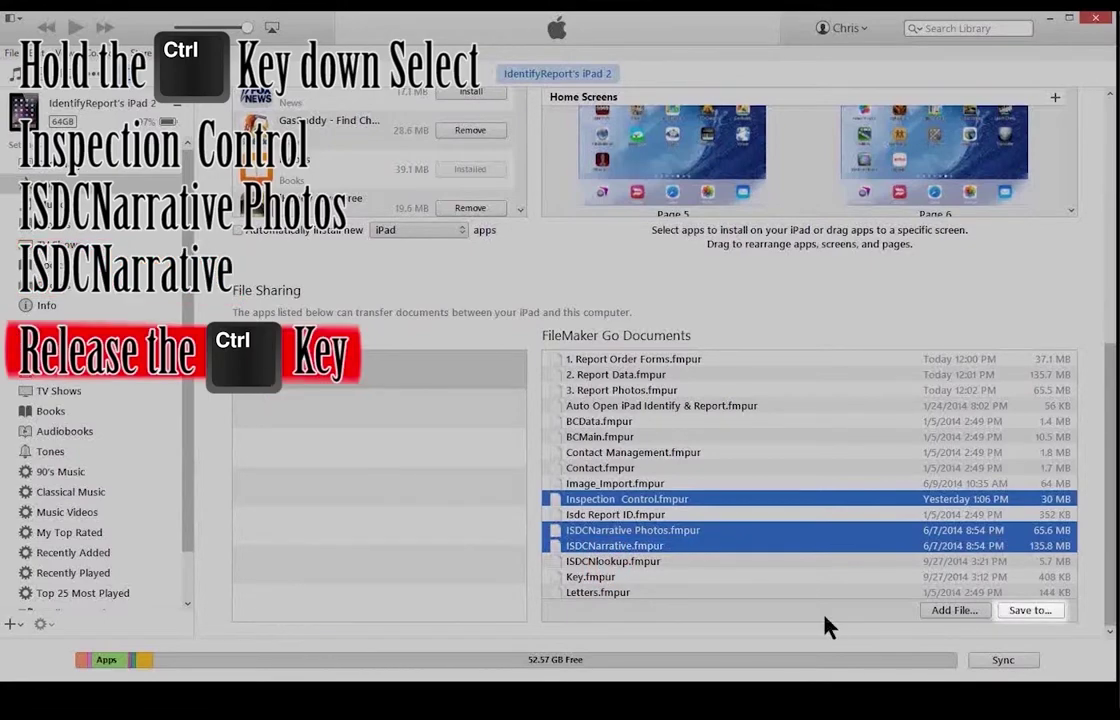
click(1030, 611)
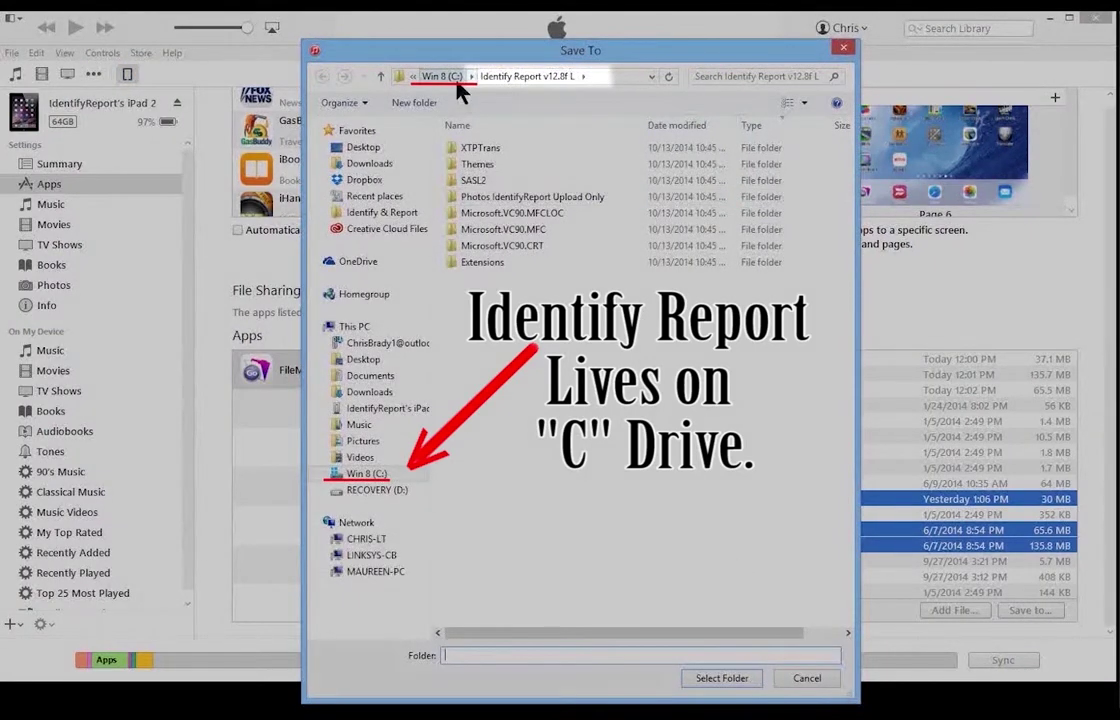
click(525, 78)
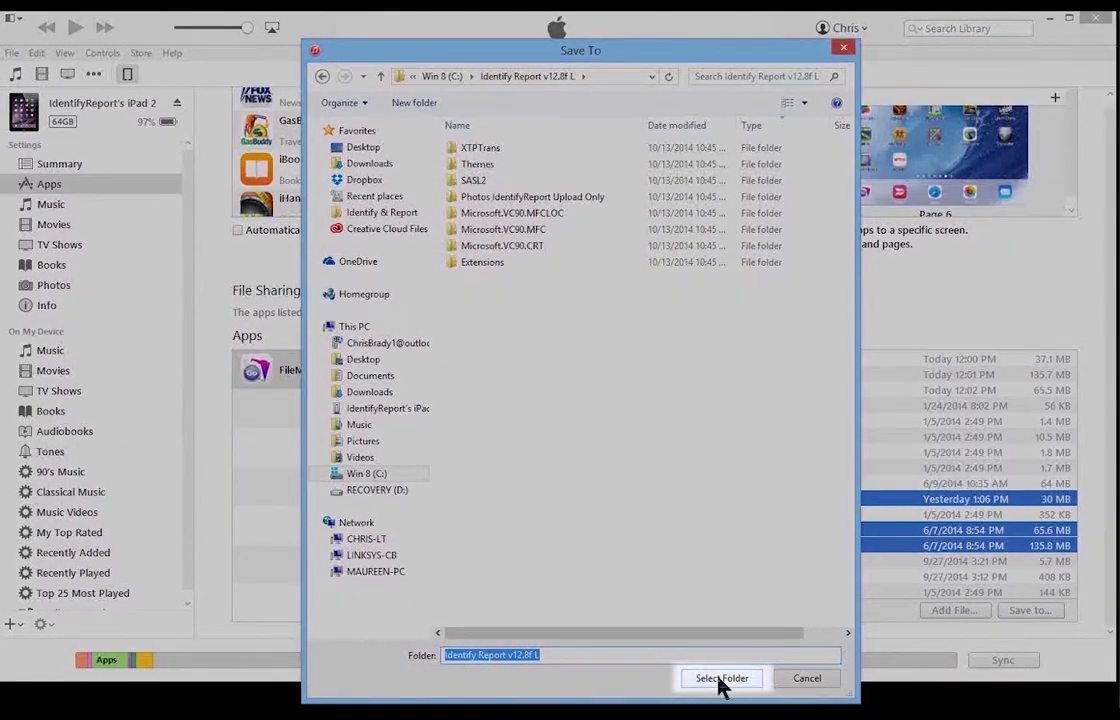
click(722, 680)
Replace all existing copies on the computer with the iPad's files, applying the choice to all, and eject the iPad
click(462, 267)
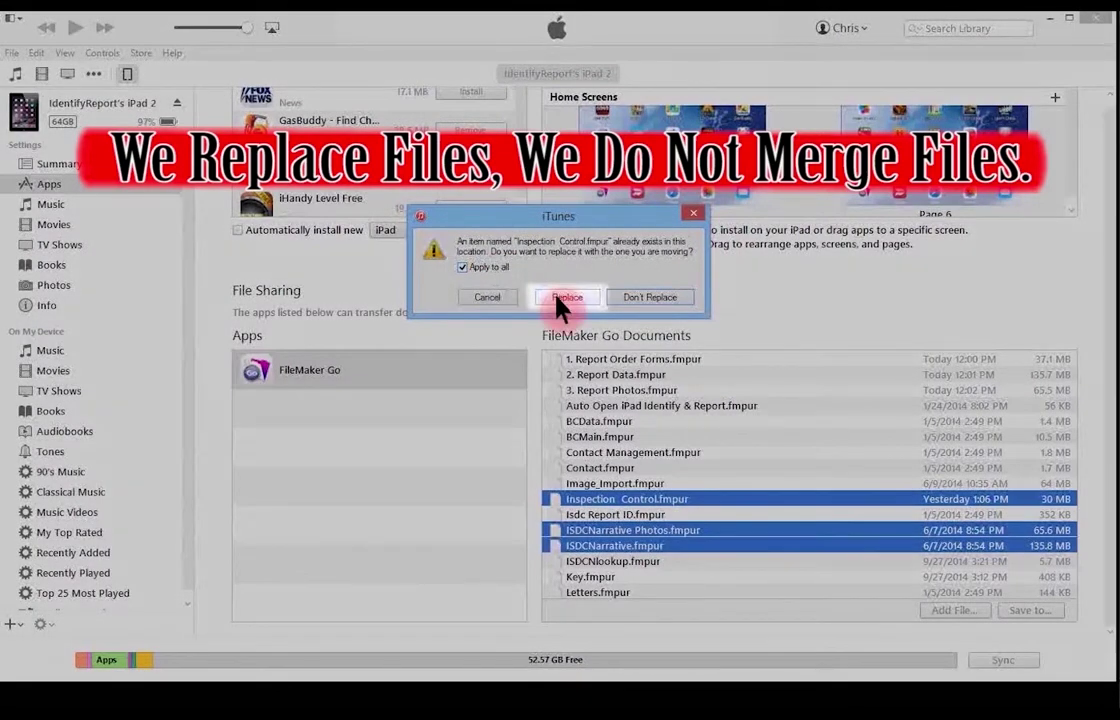
click(557, 296)
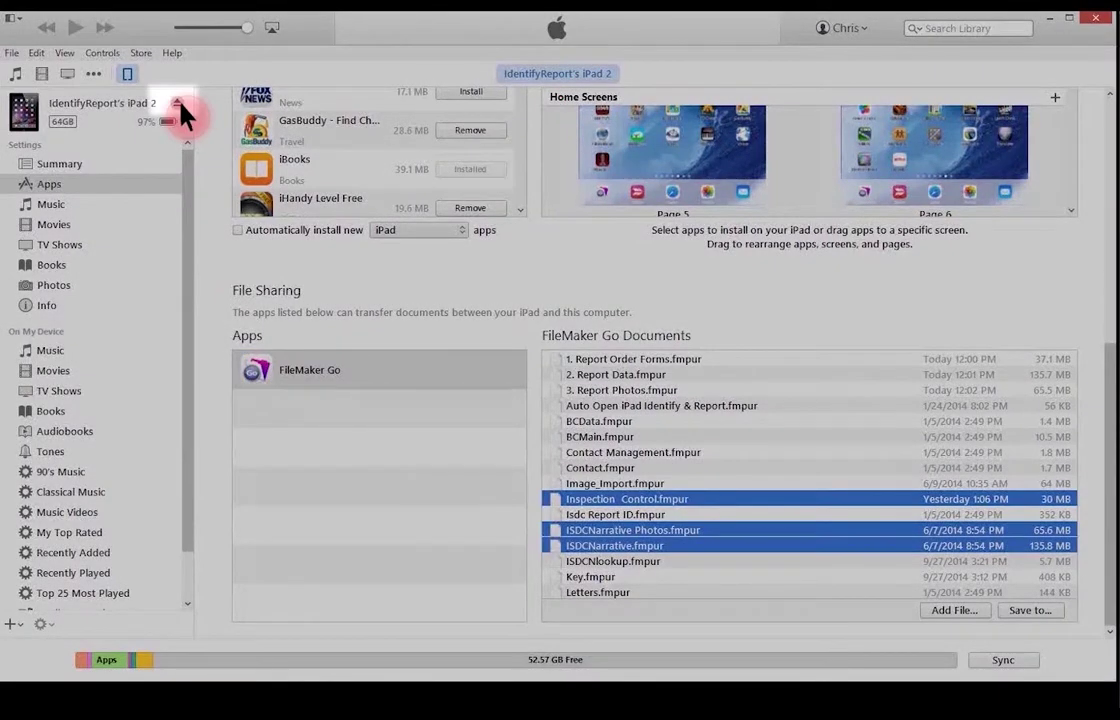
click(177, 104)
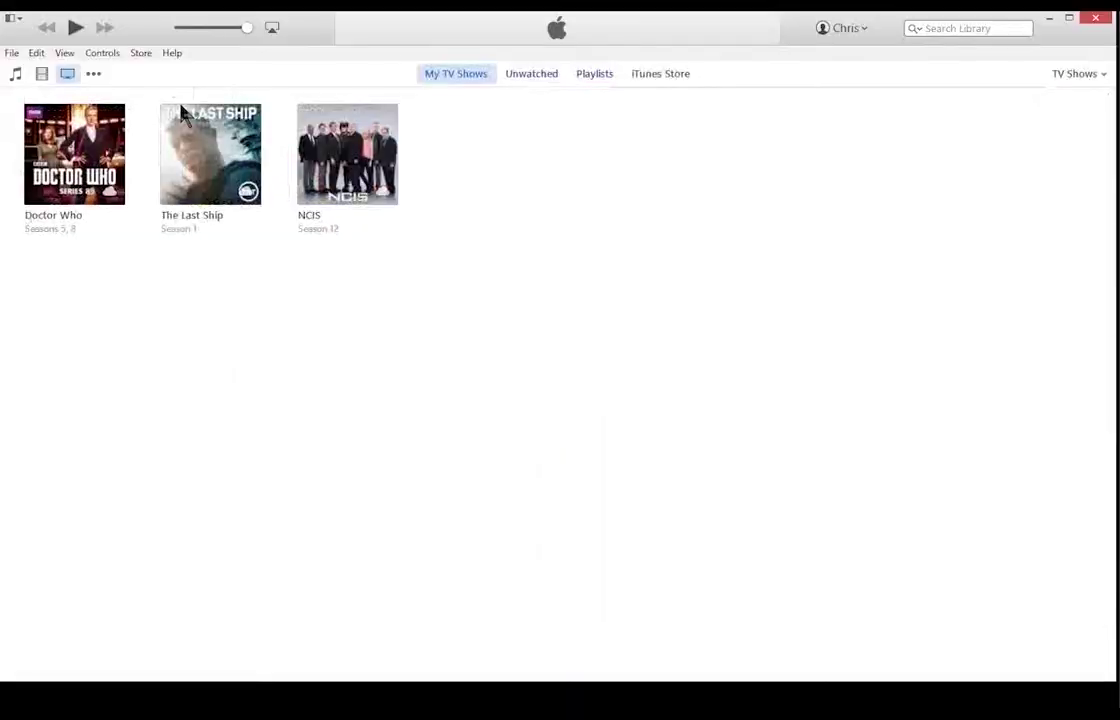